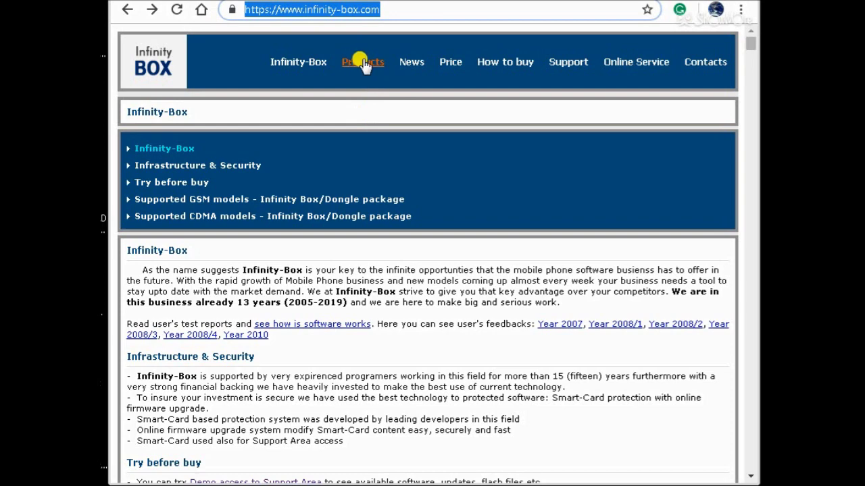
Open the Products page and go through its Infinity Box/Dongle support area link to the software download index.
{"action": "left_click", "coordinate": [364, 64]}
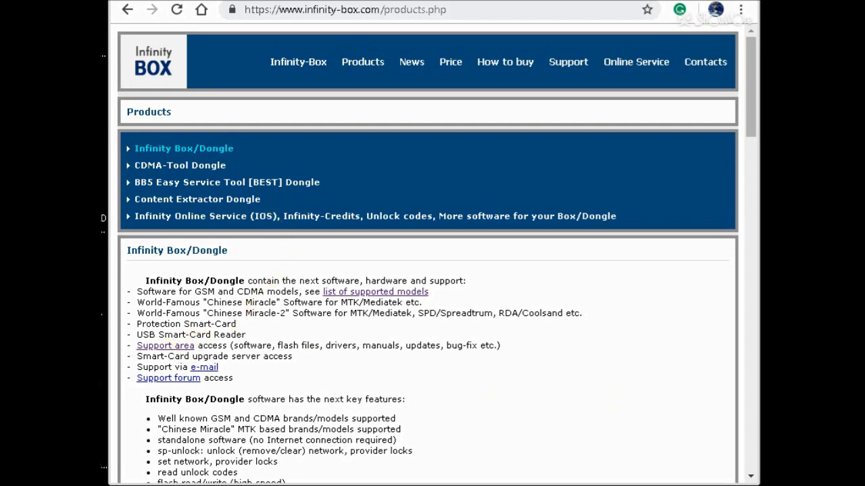
{"action": "left_click", "coordinate": [173, 346]}
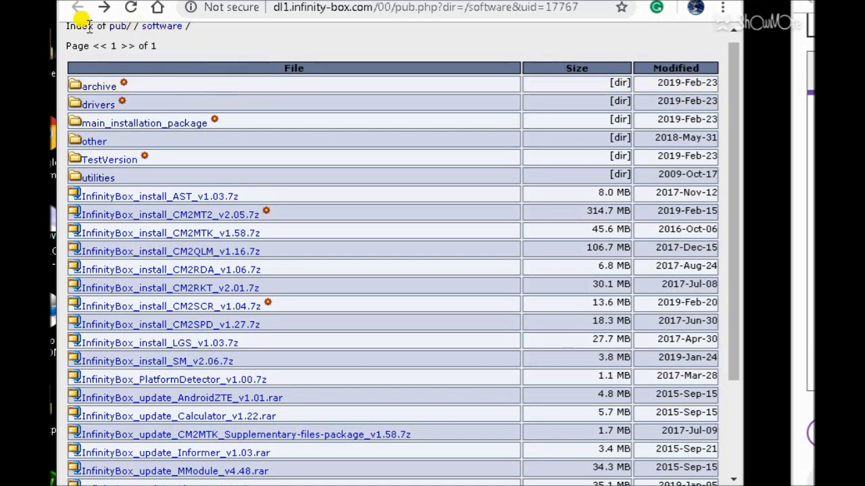
{"action": "left_click_drag", "start_coordinate": [68, 28], "coordinate": [215, 31]}
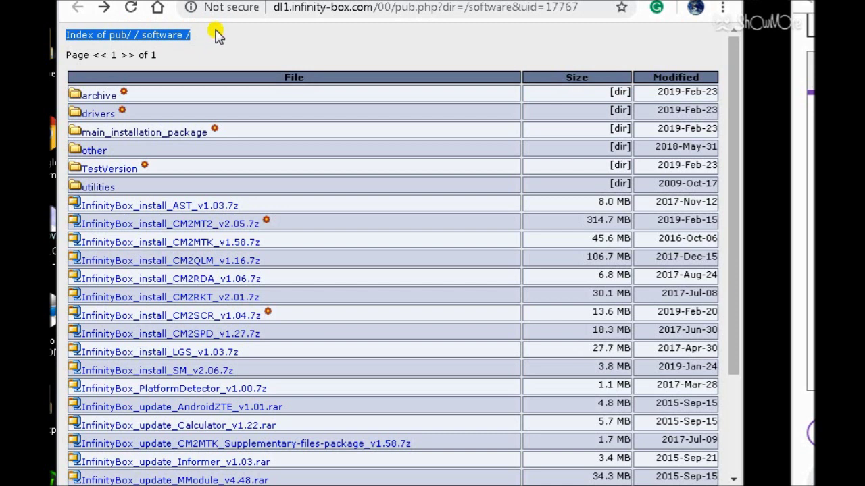
{"action": "left_click", "coordinate": [218, 40]}
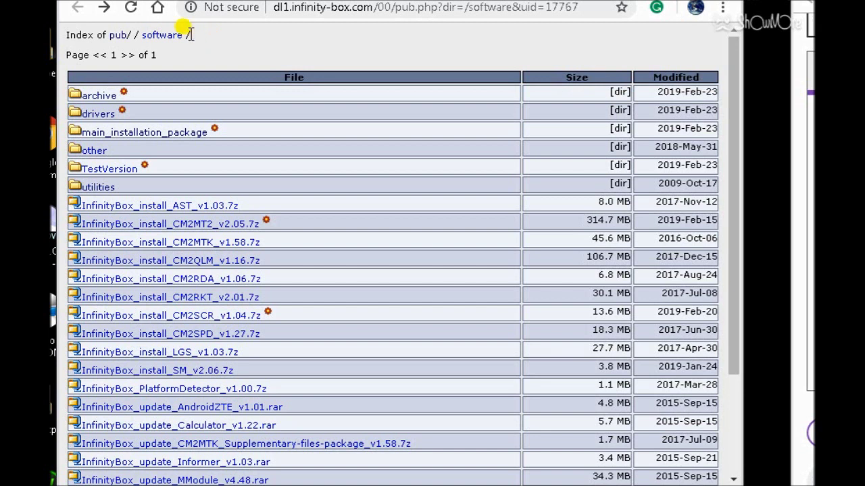
Go up from the software index to the parent pub directory and review its heading.
{"action": "left_click", "coordinate": [116, 39]}
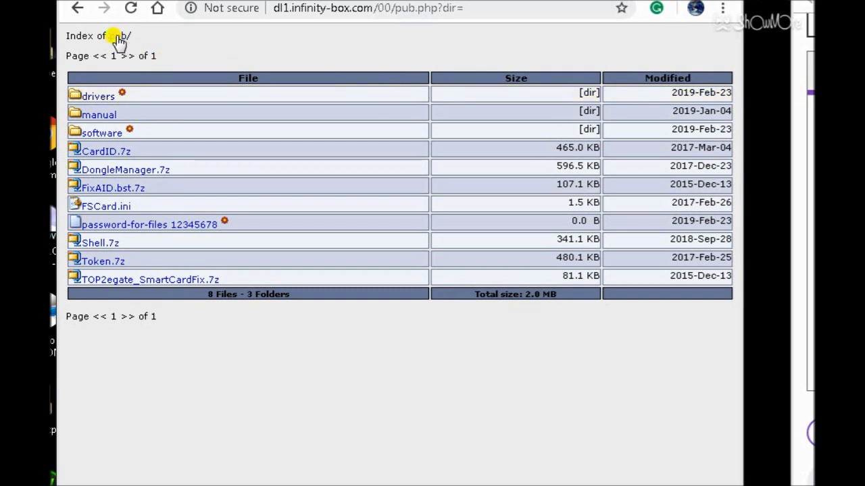
{"action": "left_click_drag", "start_coordinate": [68, 30], "coordinate": [139, 32]}
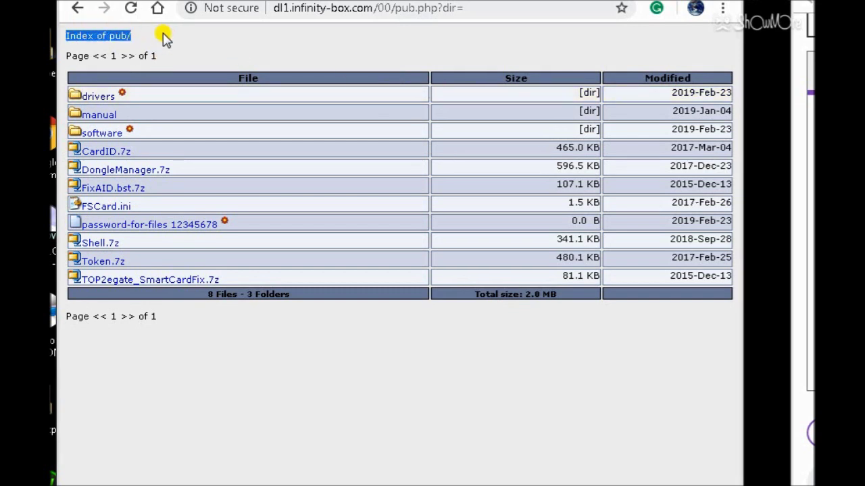
{"action": "left_click", "coordinate": [165, 41]}
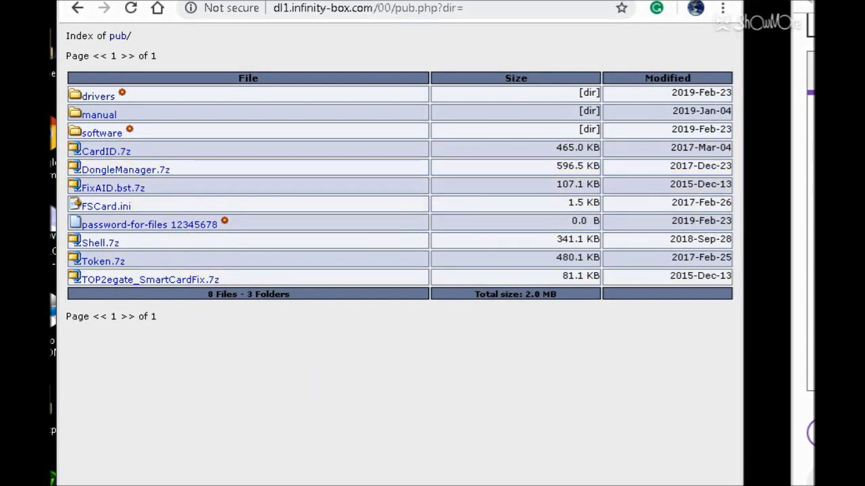
Open the drivers folder of the pub directory, try opening the downloaded CardReader_Alcor archive and dismiss the downloads list.
{"action": "key", "text": "alt+Tab"}
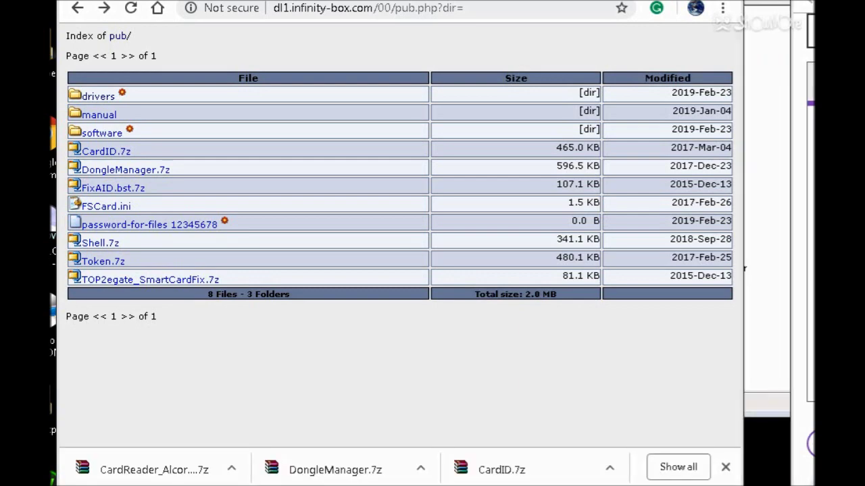
{"action": "left_click", "coordinate": [78, 8]}
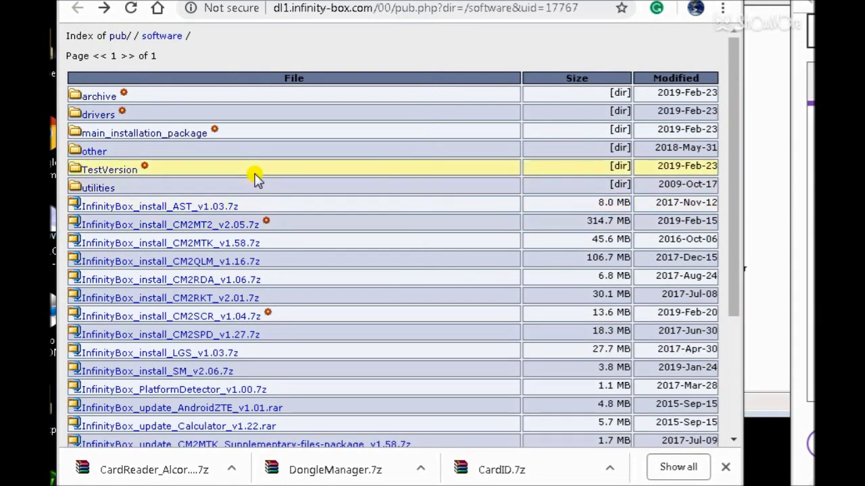
{"action": "left_click", "coordinate": [116, 37]}
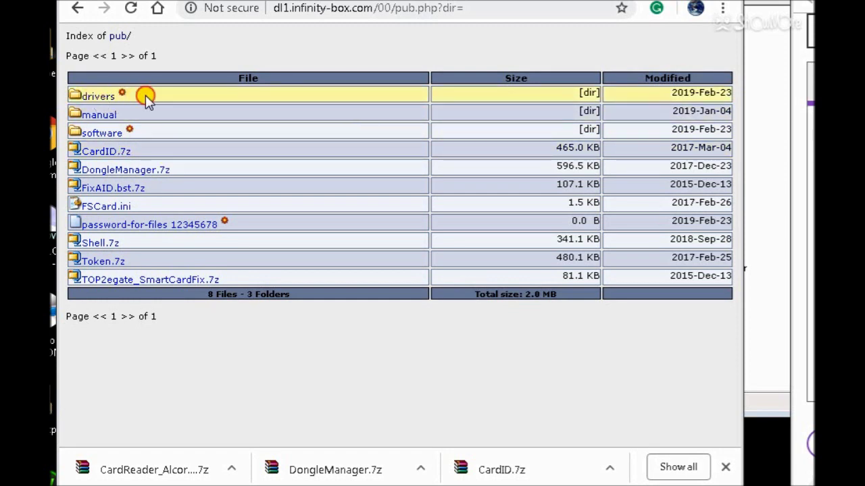
{"action": "left_click", "coordinate": [103, 98]}
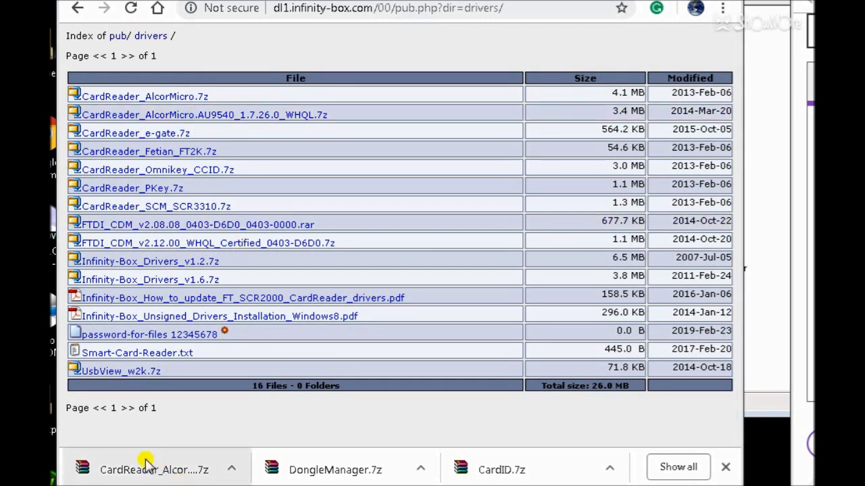
{"action": "left_click", "coordinate": [195, 457]}
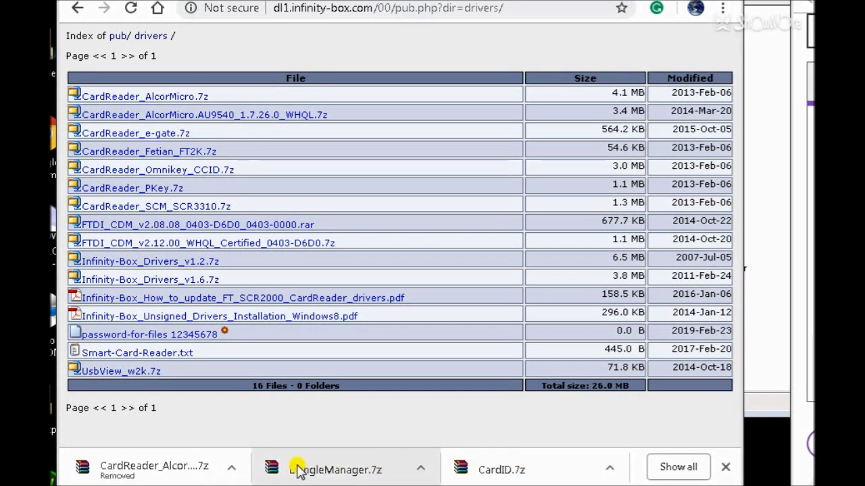
{"action": "left_click", "coordinate": [724, 466]}
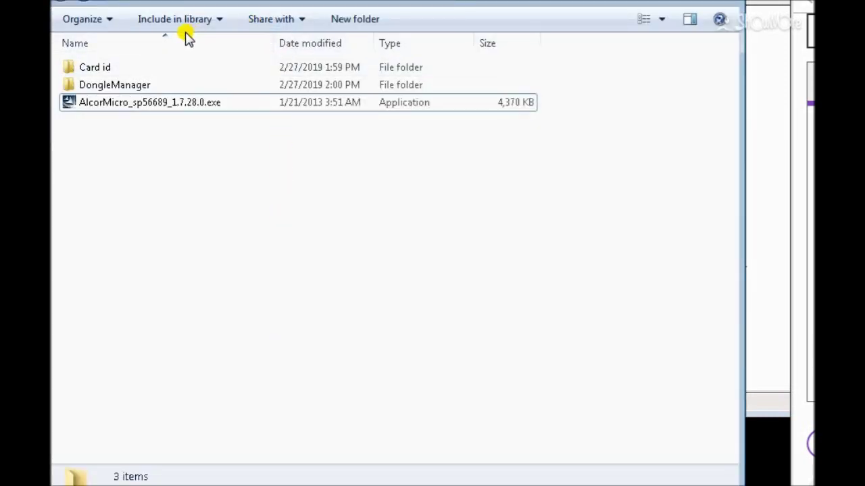
Examine the extracted Card id and DongleManager folders and the AlcorMicro_sp56689_1.7.28.0.exe installer in the local folder.
{"action": "left_click", "coordinate": [112, 66]}
{"action": "left_click", "coordinate": [131, 87]}
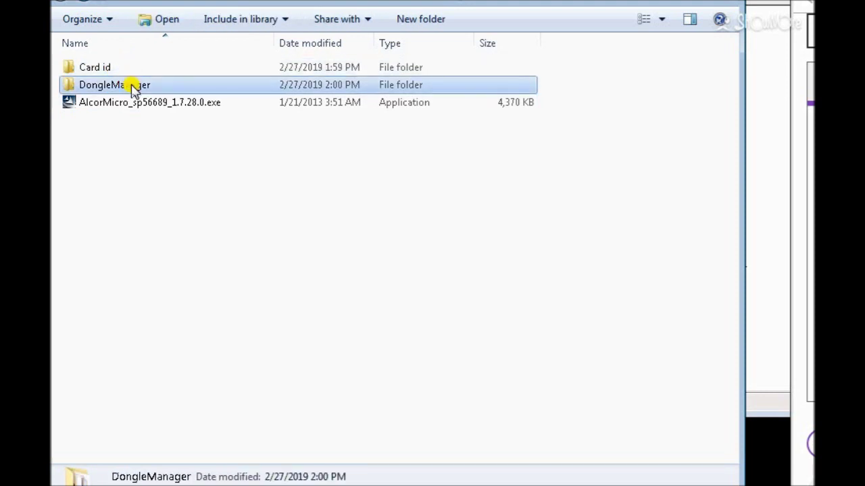
{"action": "left_click", "coordinate": [141, 102]}
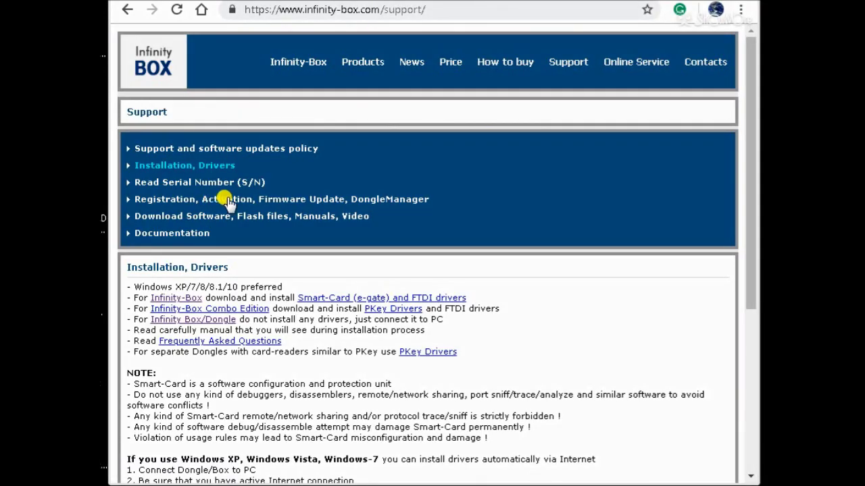
On the Support page, open the Registration, Activation, Firmware Update, DongleManager section and check where its Dongle Manager download link leads.
{"action": "left_click_drag", "start_coordinate": [476, 197], "coordinate": [124, 195]}
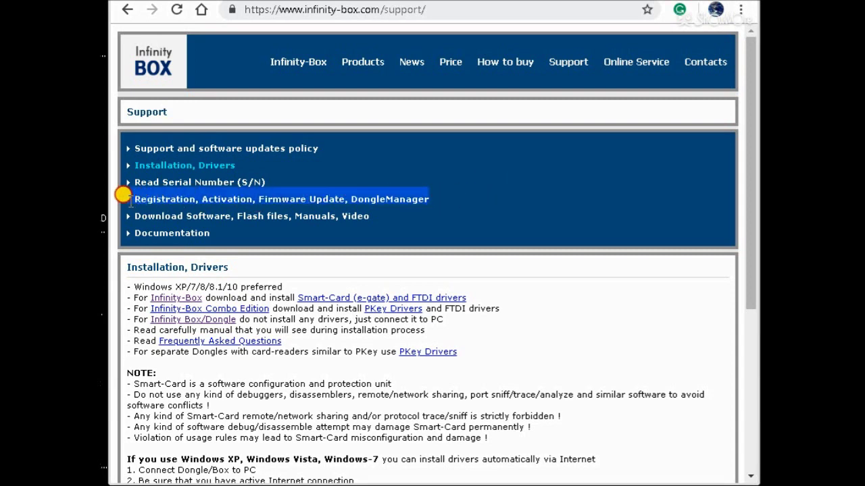
{"action": "left_click", "coordinate": [299, 200]}
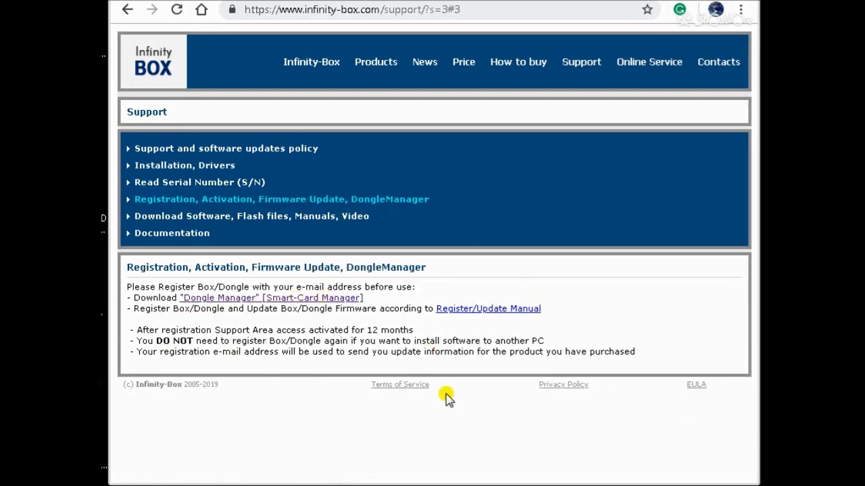
{"action": "left_click", "coordinate": [306, 299]}
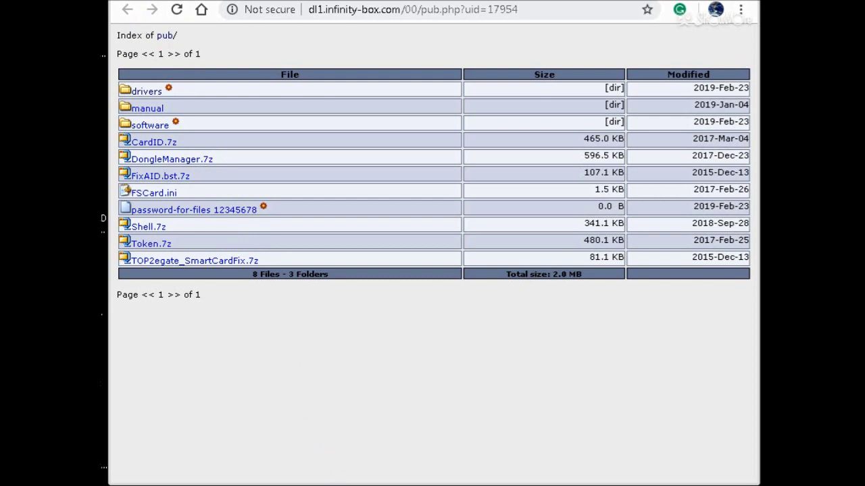
{"action": "key", "text": "ctrl+w"}
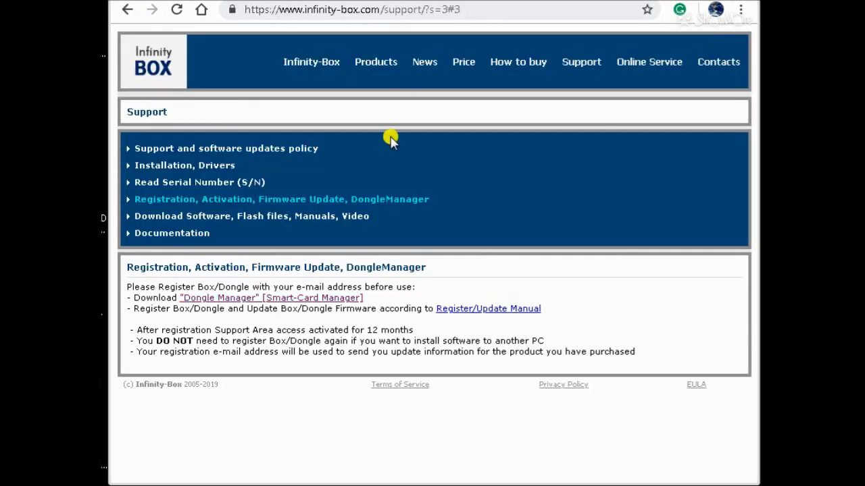
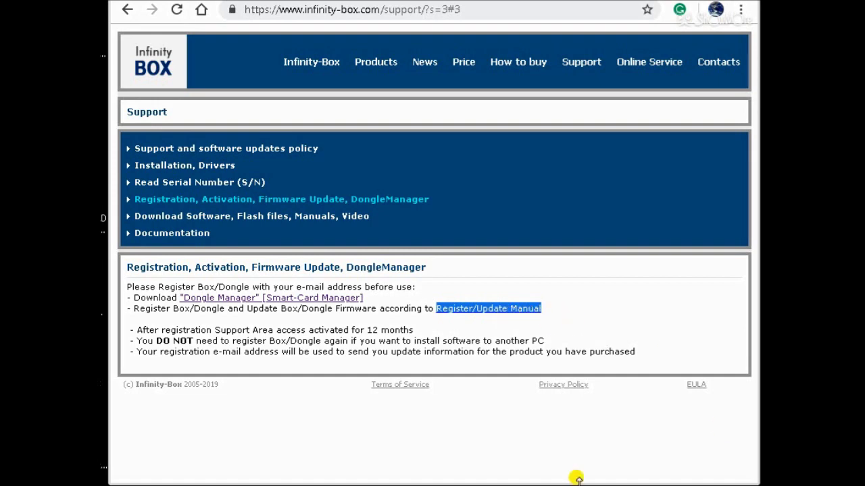
Open the Register/Update Manual and review the Smart-Card Drivers entry under Download Software and Drivers.
{"action": "left_click", "coordinate": [477, 308]}
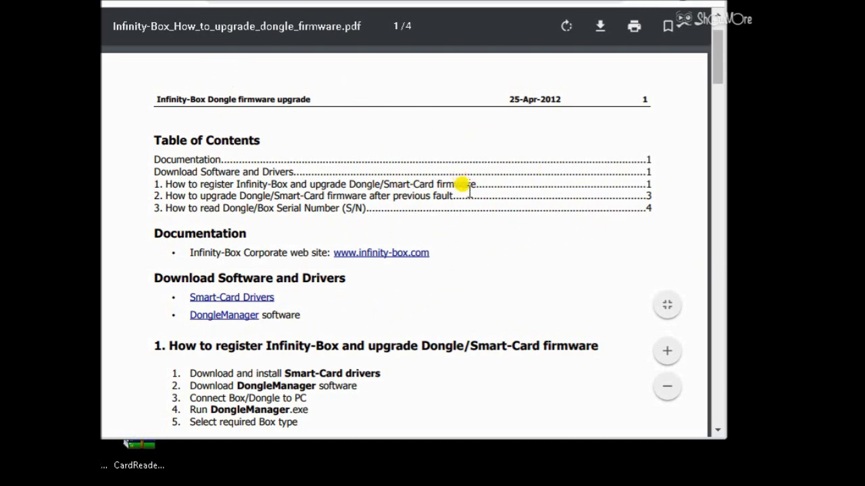
{"action": "scroll", "coordinate": [469, 196], "scroll_direction": "down", "scroll_amount": 3}
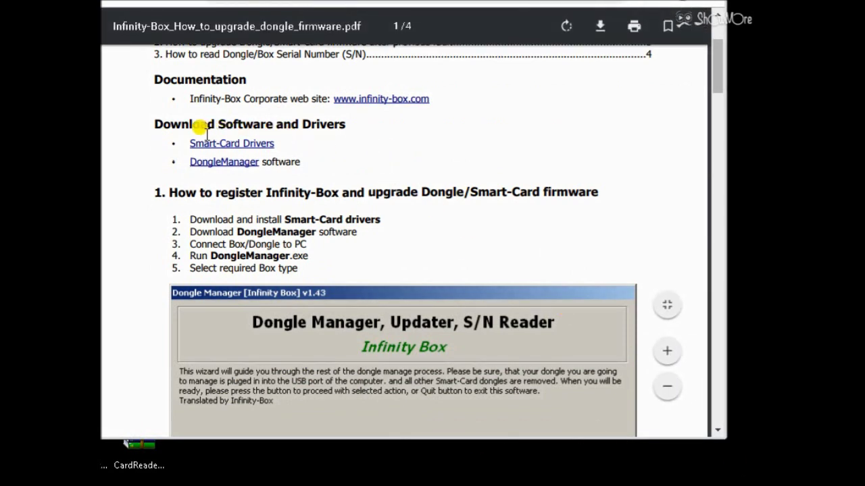
{"action": "left_click_drag", "start_coordinate": [354, 124], "coordinate": [150, 122]}
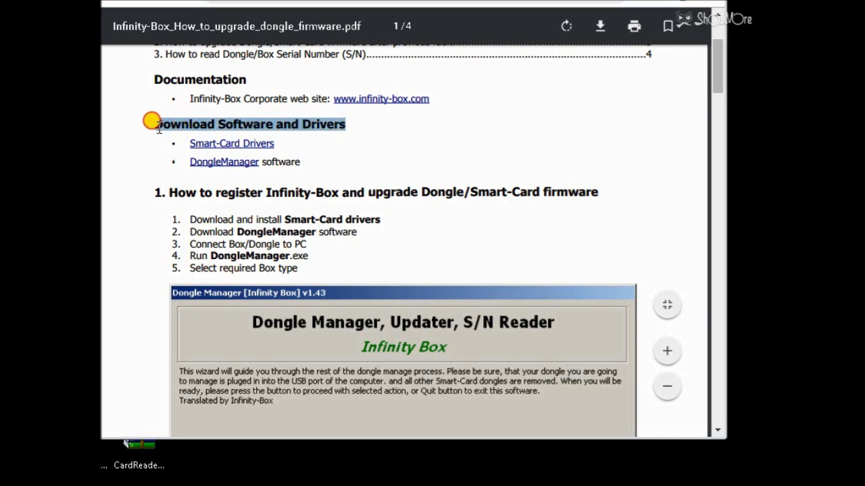
{"action": "left_click", "coordinate": [308, 144]}
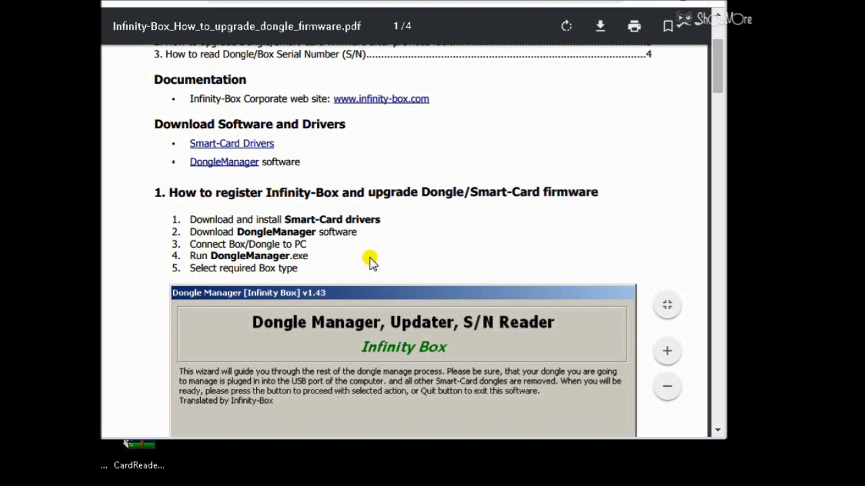
{"action": "left_click_drag", "start_coordinate": [274, 143], "coordinate": [190, 144]}
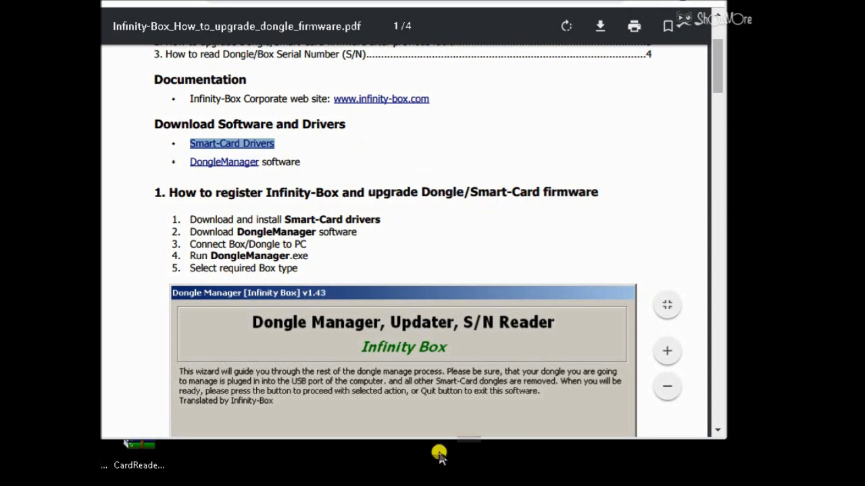
Bring up the local folder of extracted files and inspect the Infinity-Box_Drivers_v1.6.exe and AlcorMicro_sp56689_1.7.28.0.exe installers.
{"action": "left_click", "coordinate": [135, 466]}
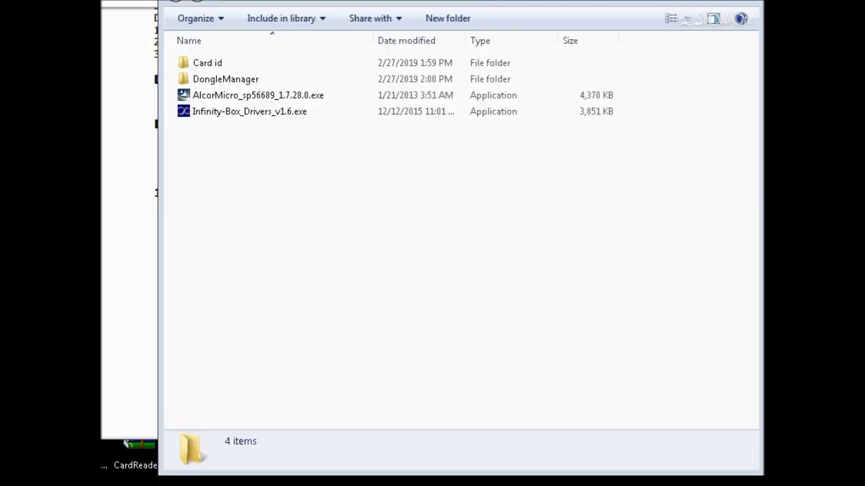
{"action": "left_click", "coordinate": [283, 115]}
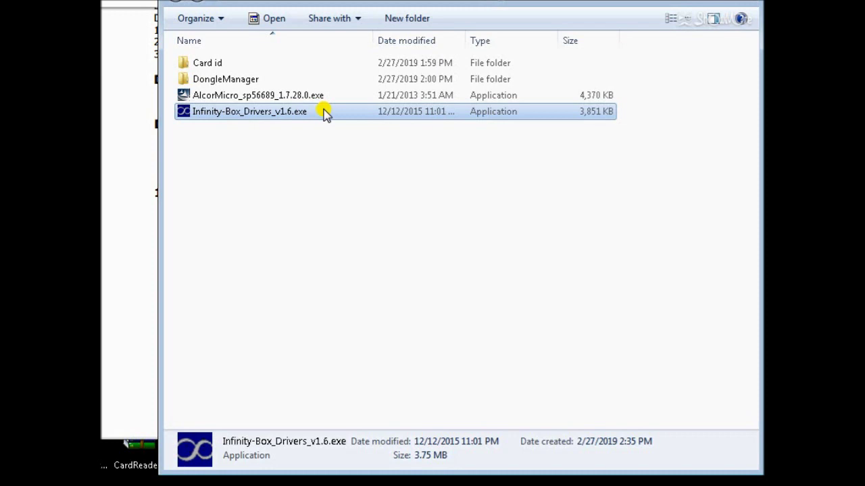
{"action": "left_click", "coordinate": [256, 96]}
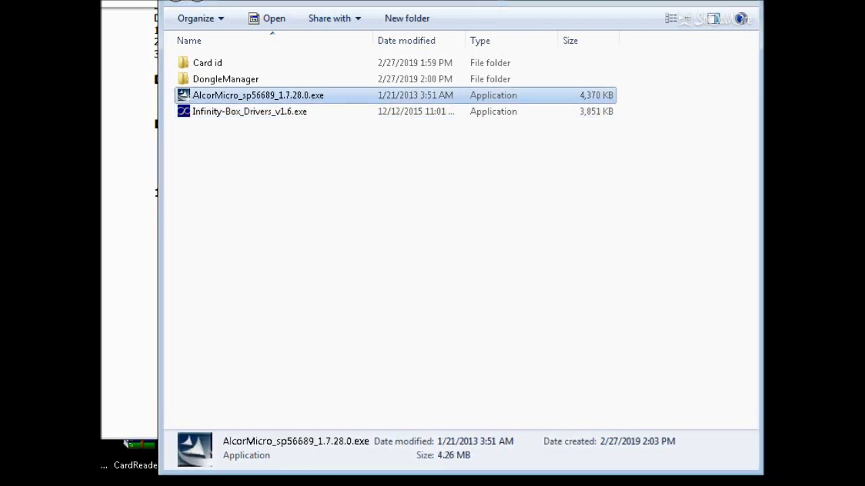
{"action": "left_click", "coordinate": [351, 164]}
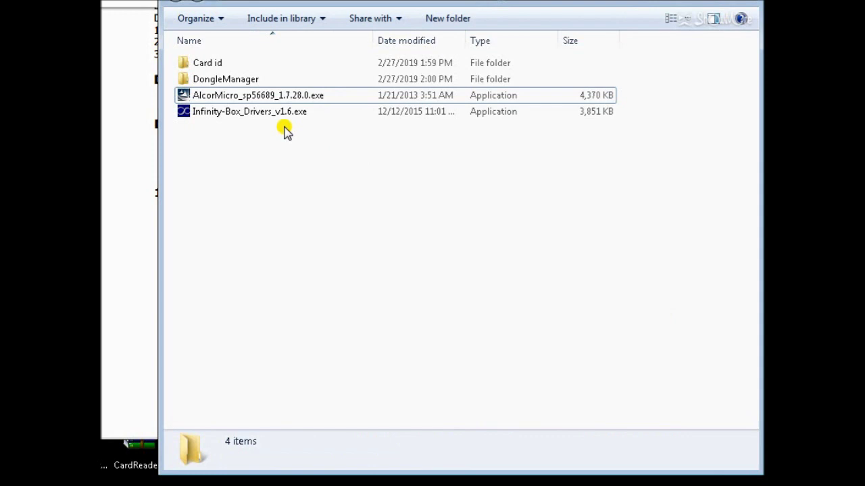
{"action": "left_click", "coordinate": [267, 113]}
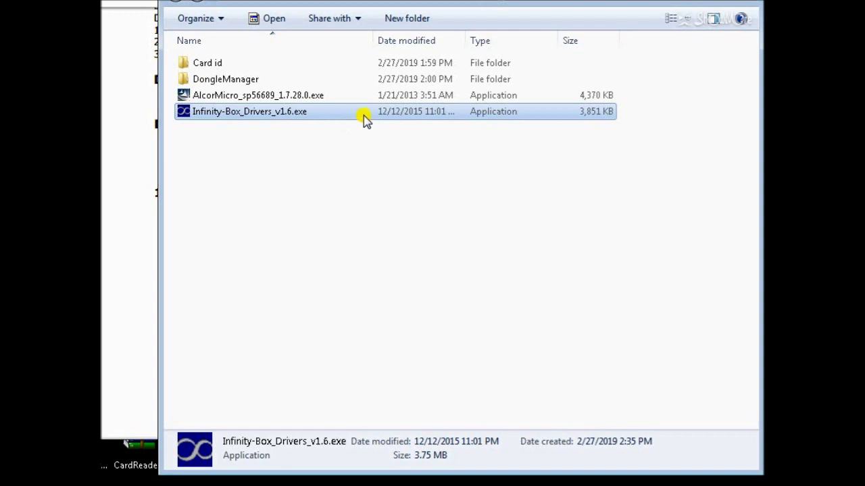
Switch the folder's file display to the List view and clear the file selection.
{"action": "left_click", "coordinate": [698, 19]}
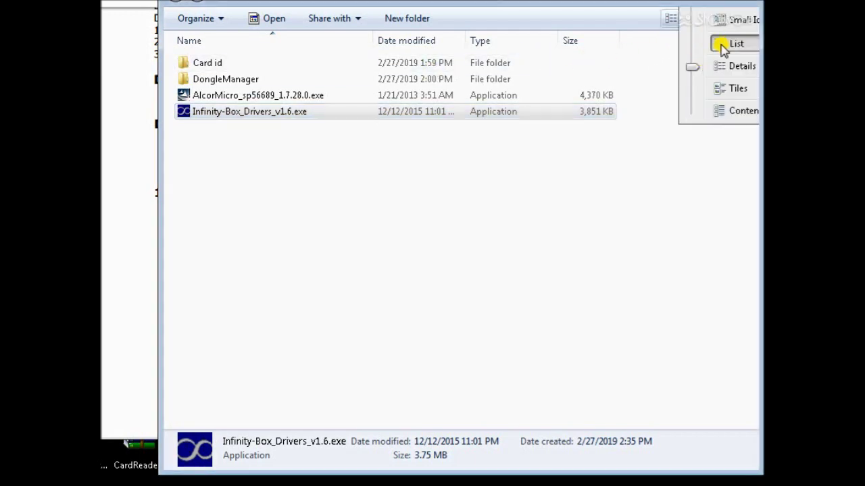
{"action": "left_click", "coordinate": [722, 49]}
{"action": "left_click", "coordinate": [339, 126]}
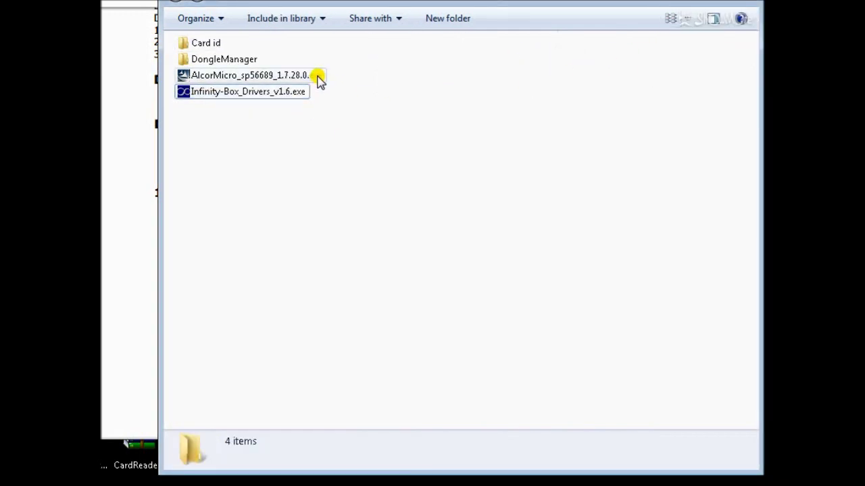
Check the AlcorMicro and Infinity-Box driver installers in the file list by selecting each in turn.
{"action": "left_click", "coordinate": [317, 78]}
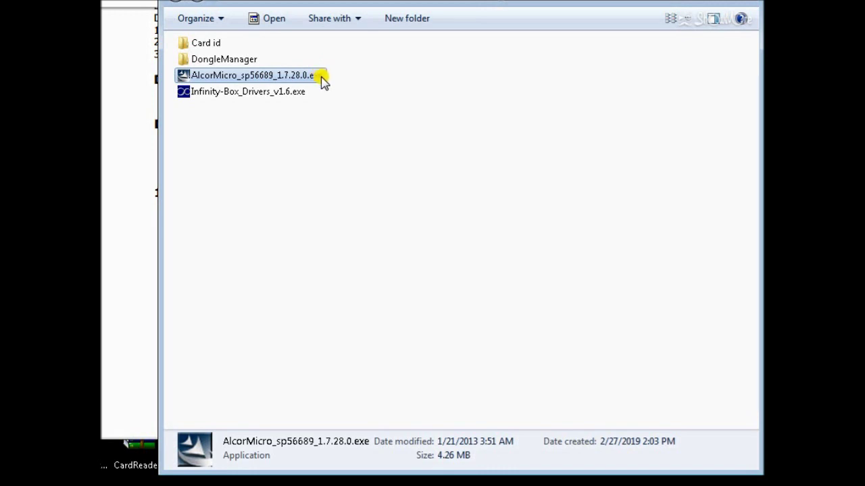
{"action": "left_click", "coordinate": [304, 93]}
{"action": "left_click", "coordinate": [303, 75]}
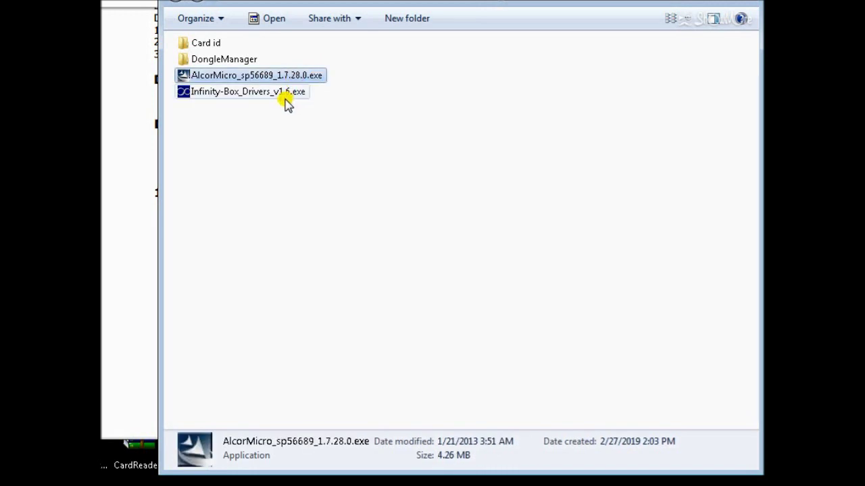
{"action": "left_click", "coordinate": [286, 94]}
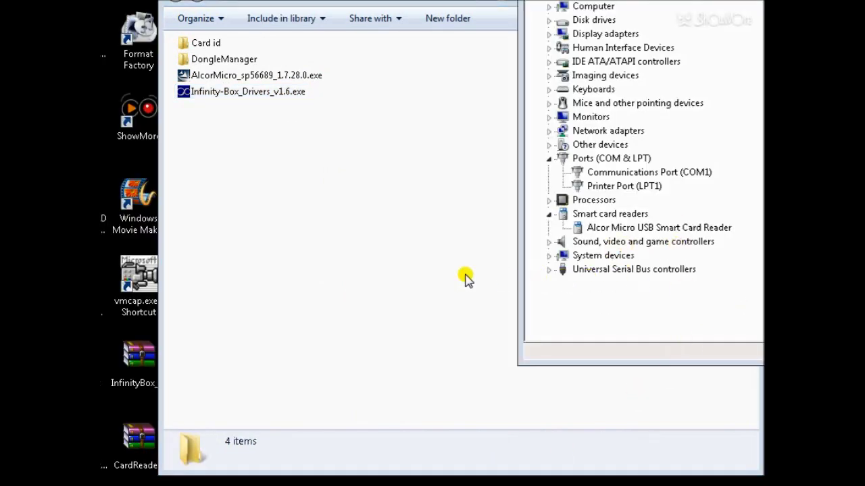
Check the Alcor Micro USB Smart Card Reader entry under Smart card readers against the AlcorMicro_sp56689_1.7.28.0.exe installer.
{"action": "left_click", "coordinate": [601, 215]}
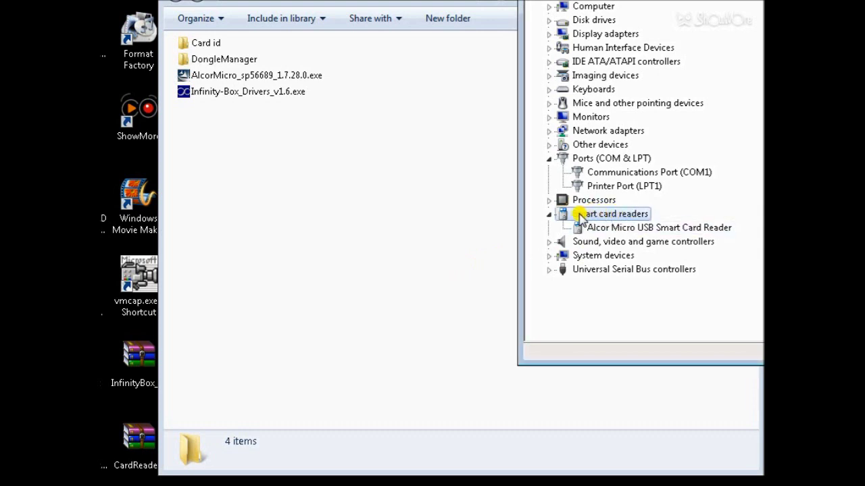
{"action": "left_click", "coordinate": [612, 230]}
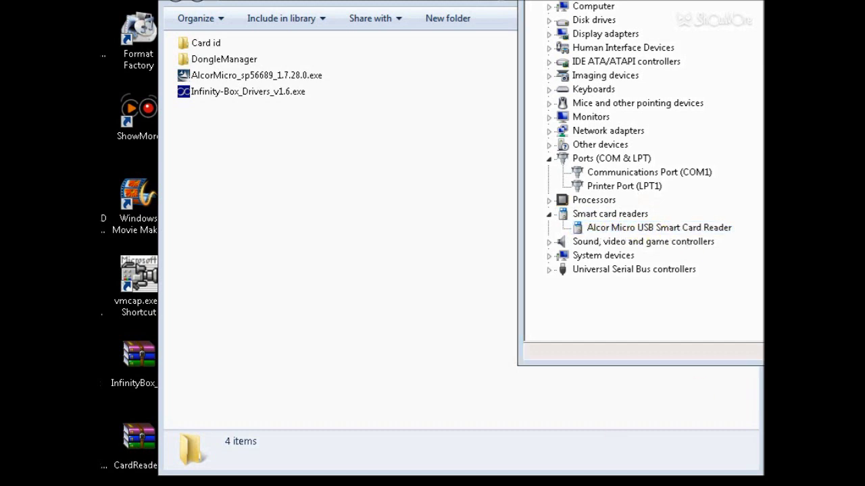
{"action": "left_click", "coordinate": [258, 76]}
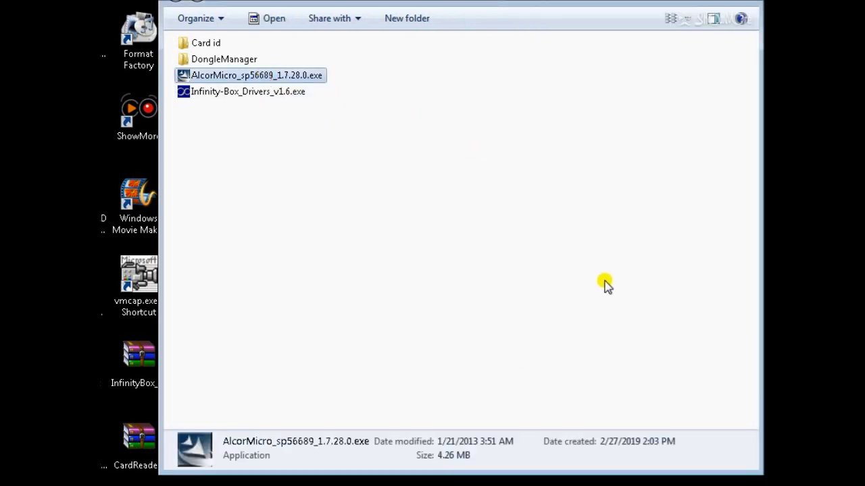
{"action": "key", "text": "alt+Tab"}
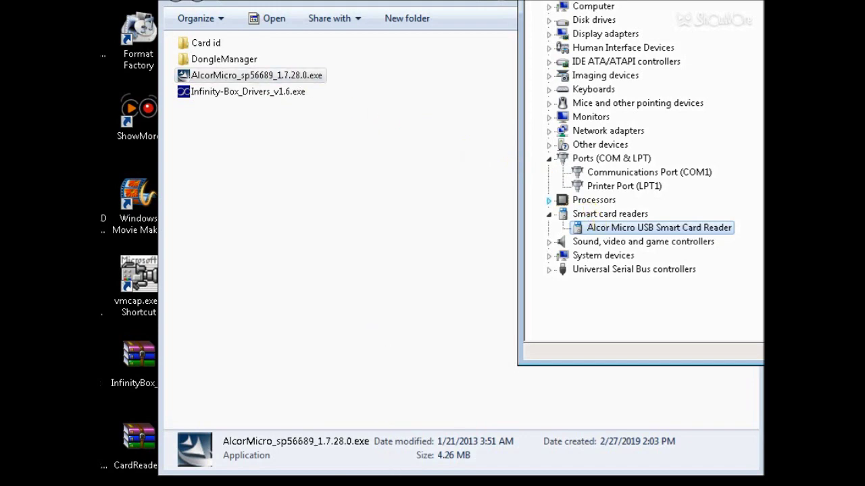
Return to the firmware upgrade manual and highlight the instructions to run DongleManager.exe and select the required Box type.
{"action": "key", "text": "alt+Tab"}
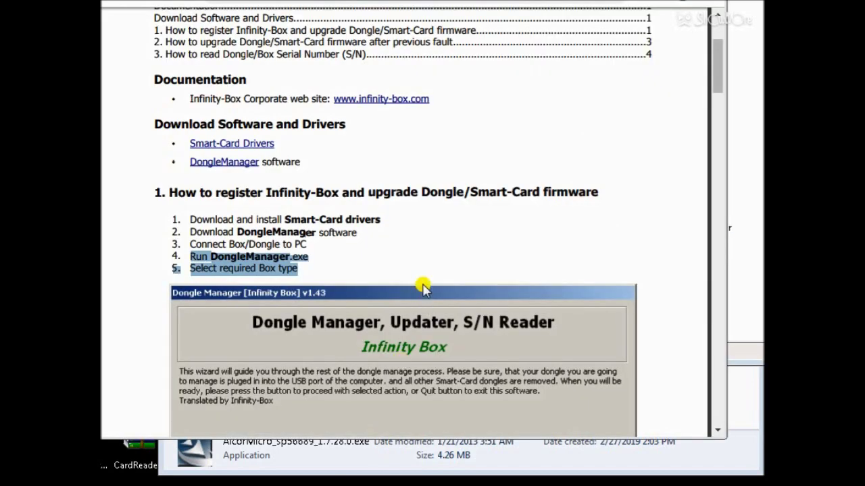
{"action": "left_click", "coordinate": [217, 261]}
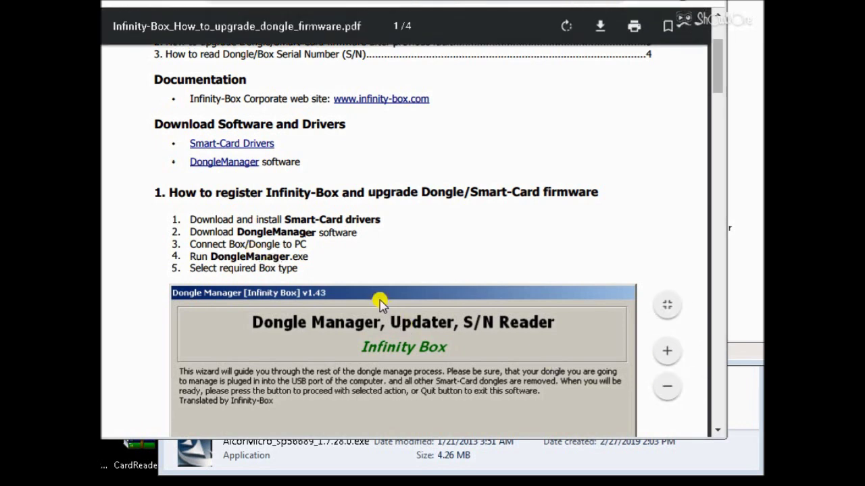
{"action": "left_click_drag", "start_coordinate": [191, 257], "coordinate": [320, 264]}
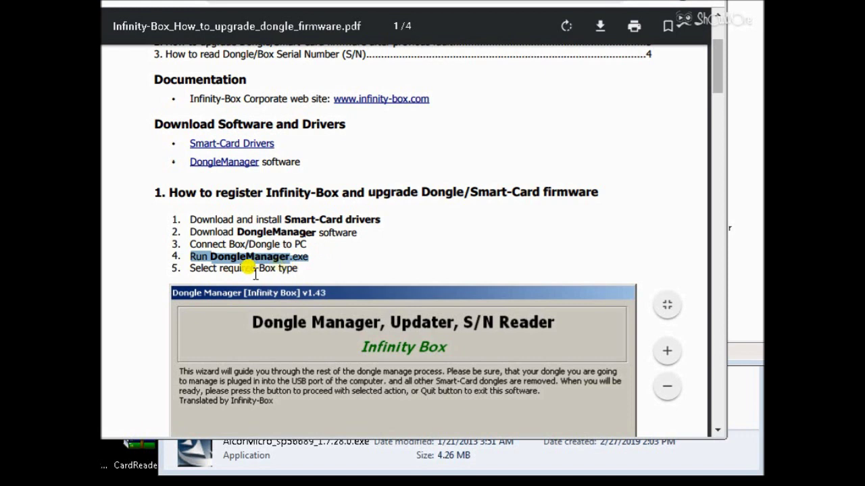
{"action": "left_click_drag", "start_coordinate": [184, 269], "coordinate": [298, 267]}
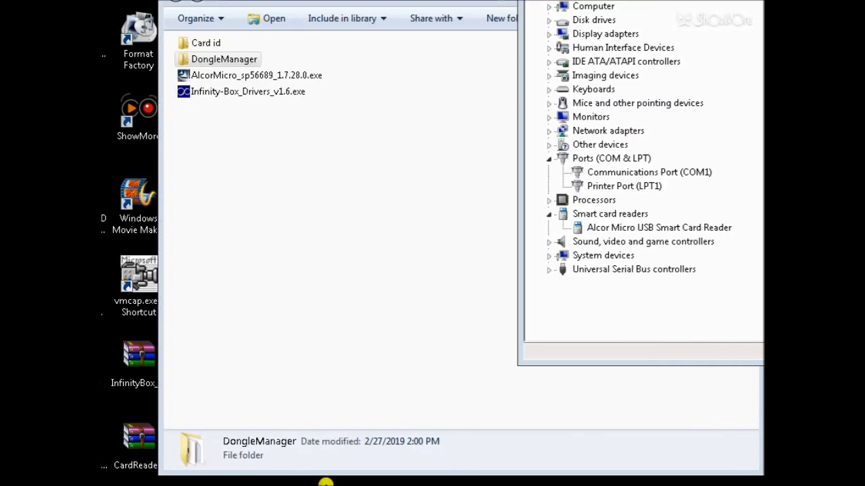
Launch DongleManager.exe from the DongleManager folder and move its window fully into view.
{"action": "double_click", "coordinate": [240, 60]}
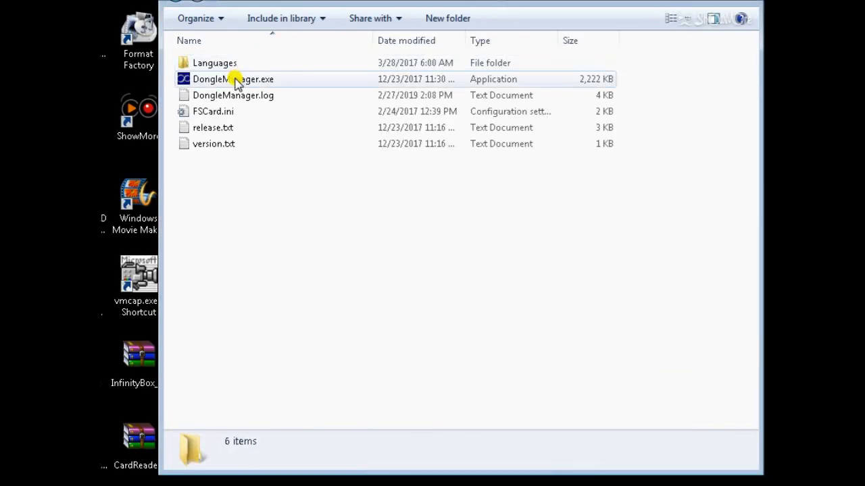
{"action": "double_click", "coordinate": [236, 79]}
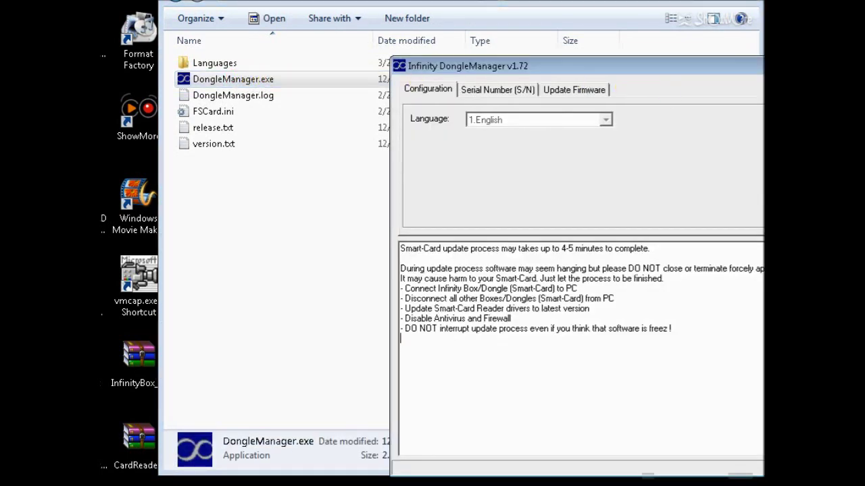
{"action": "left_click_drag", "start_coordinate": [638, 76], "coordinate": [426, 54]}
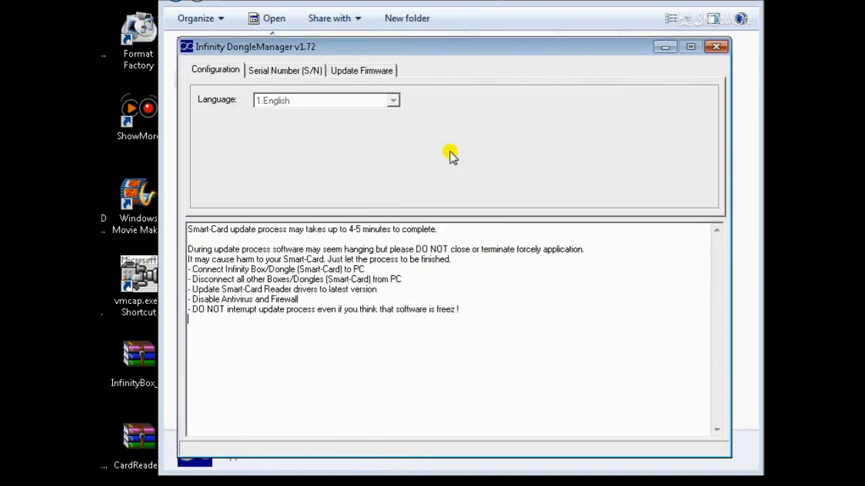
Look over the Serial Number (S/N) and Update Firmware pages of DongleManager.
{"action": "left_click", "coordinate": [305, 73]}
{"action": "left_click", "coordinate": [358, 72]}
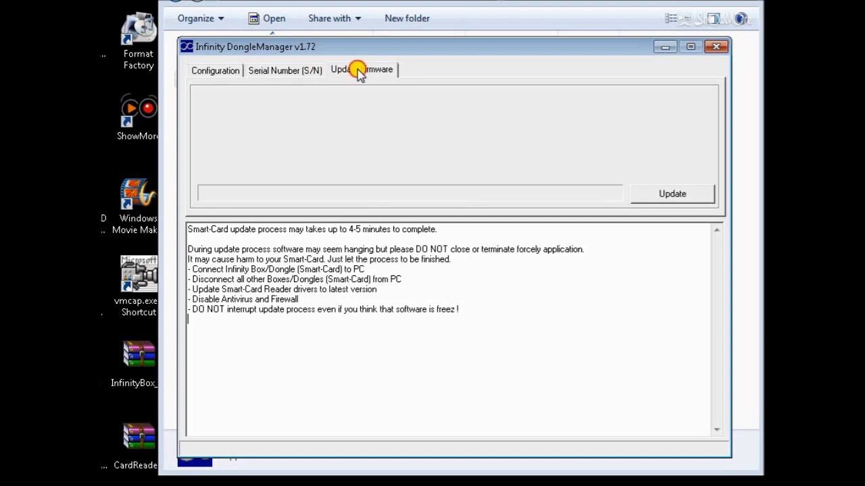
{"action": "left_click", "coordinate": [667, 201]}
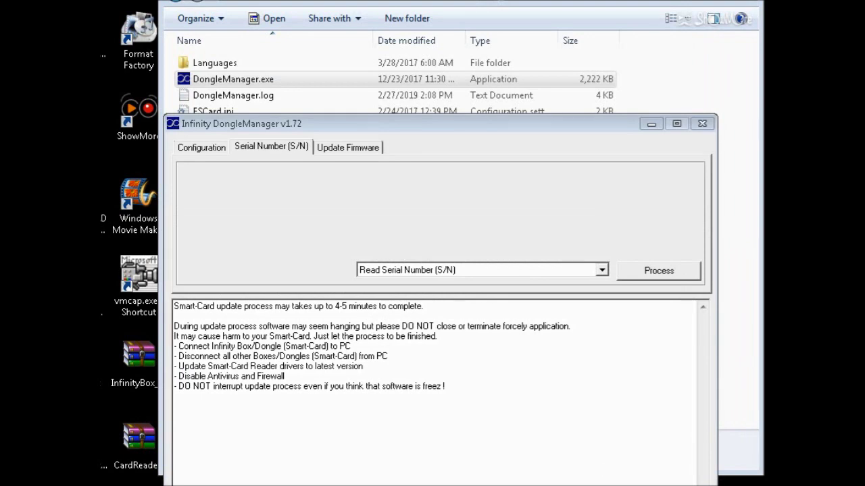
Review the language configuration and the available serial number operations, choosing Read Serial Number (S/N).
{"action": "left_click", "coordinate": [209, 150]}
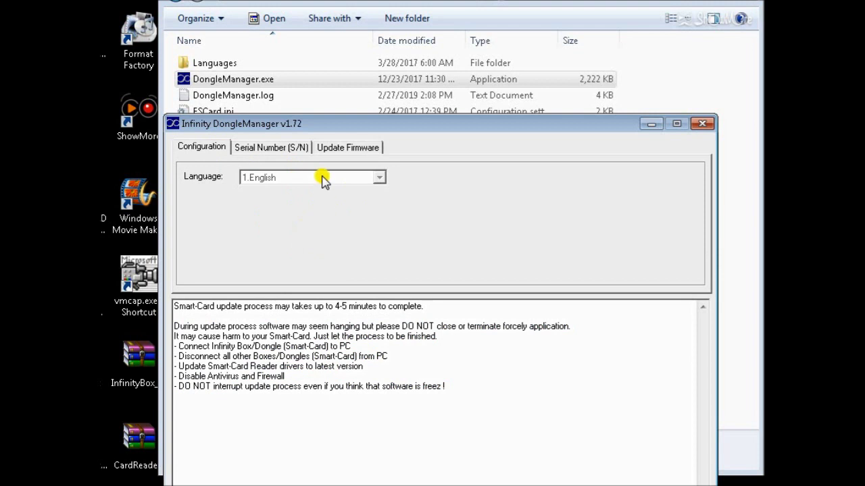
{"action": "left_click", "coordinate": [260, 149]}
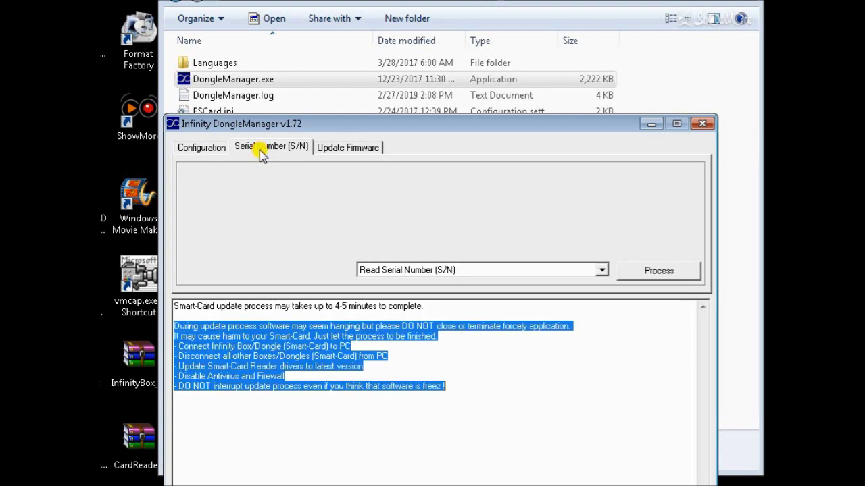
{"action": "left_click", "coordinate": [400, 271]}
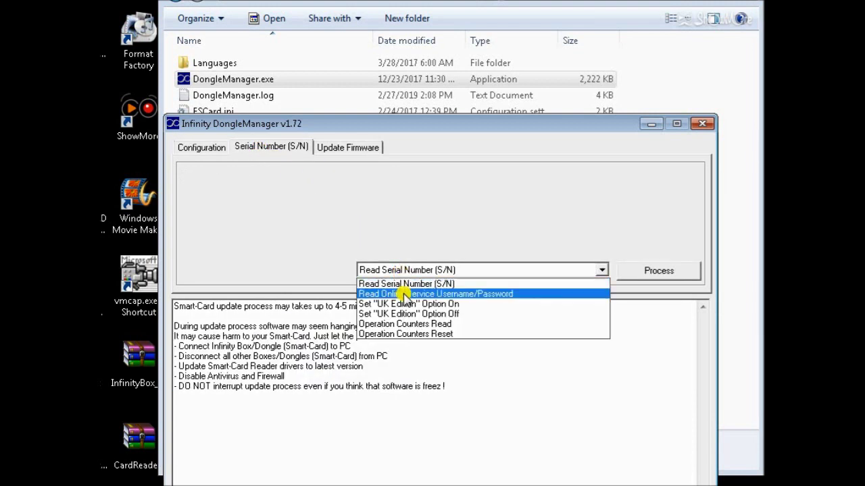
{"action": "left_click", "coordinate": [413, 283]}
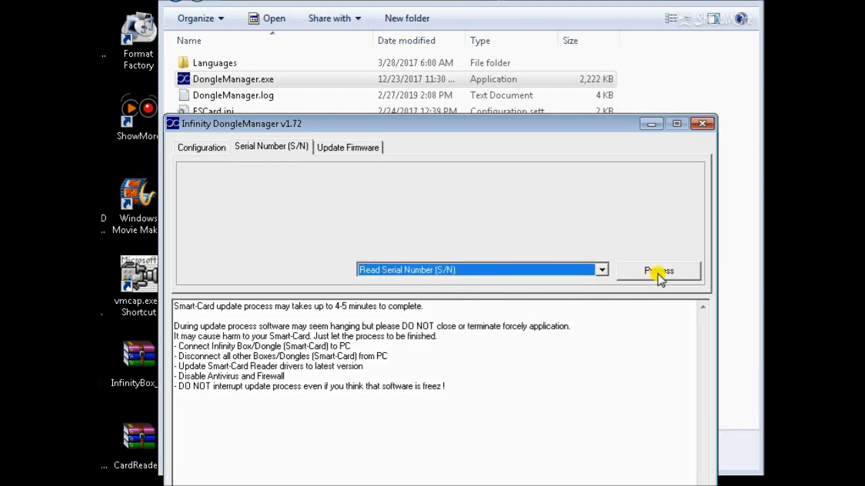
Review the firmware update page and its smart-card precautions, comparing it with the serial number page.
{"action": "left_click", "coordinate": [350, 150]}
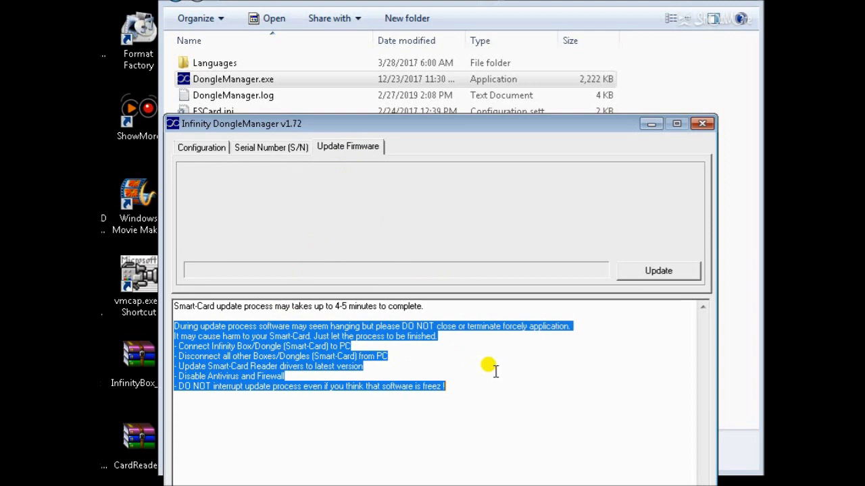
{"action": "left_click", "coordinate": [468, 315]}
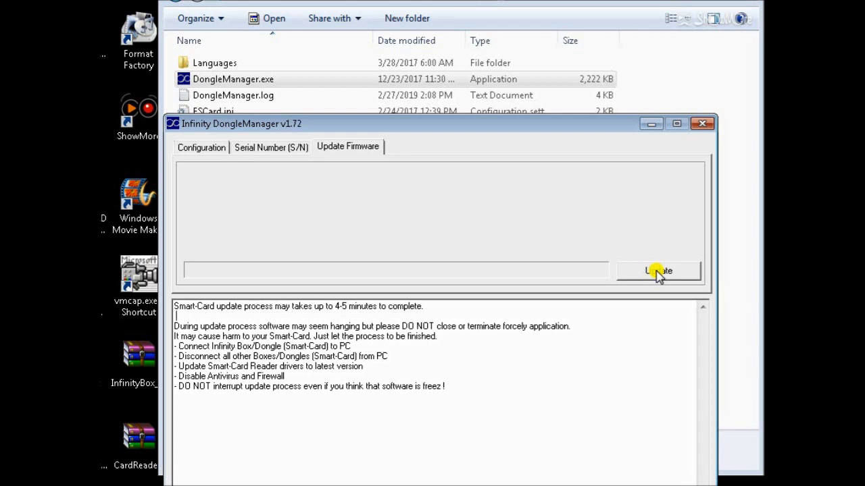
{"action": "left_click", "coordinate": [279, 154]}
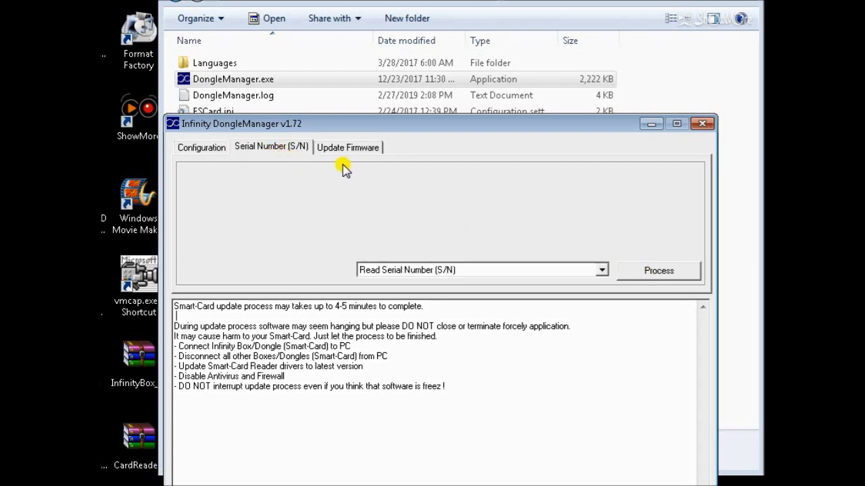
{"action": "left_click", "coordinate": [359, 147]}
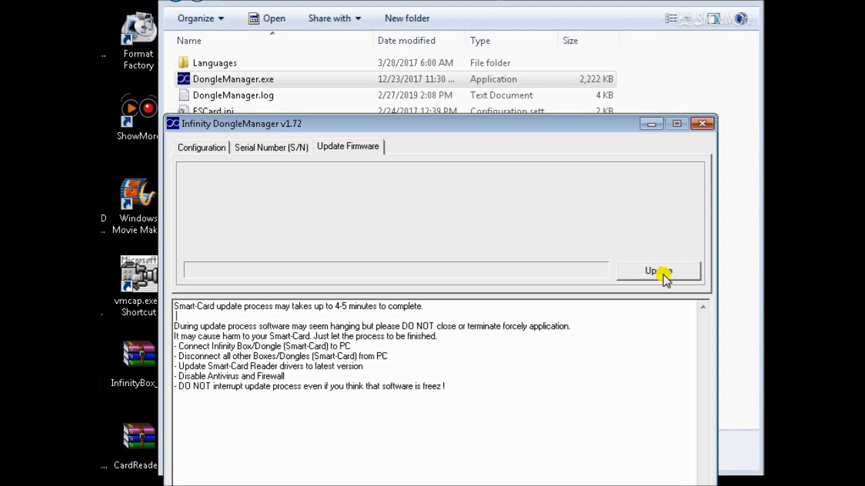
Run the Read Serial Number (S/N) operation on the connected dongle and examine its output log.
{"action": "left_click", "coordinate": [281, 150]}
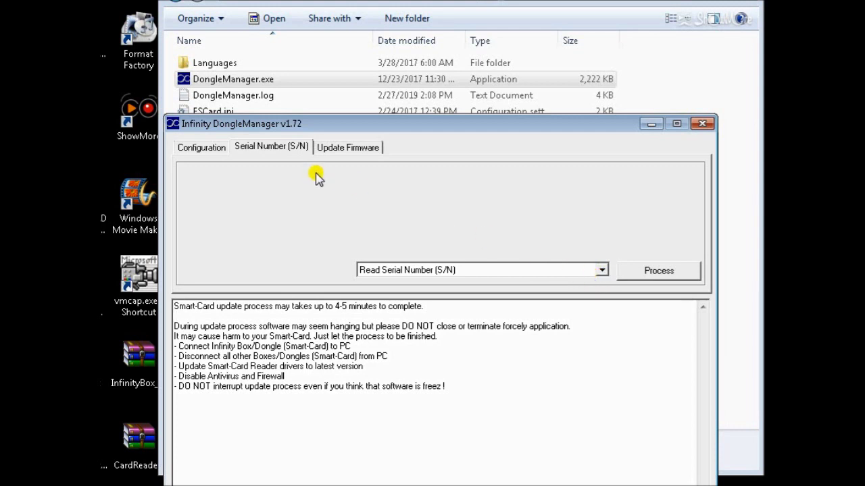
{"action": "left_click", "coordinate": [672, 271]}
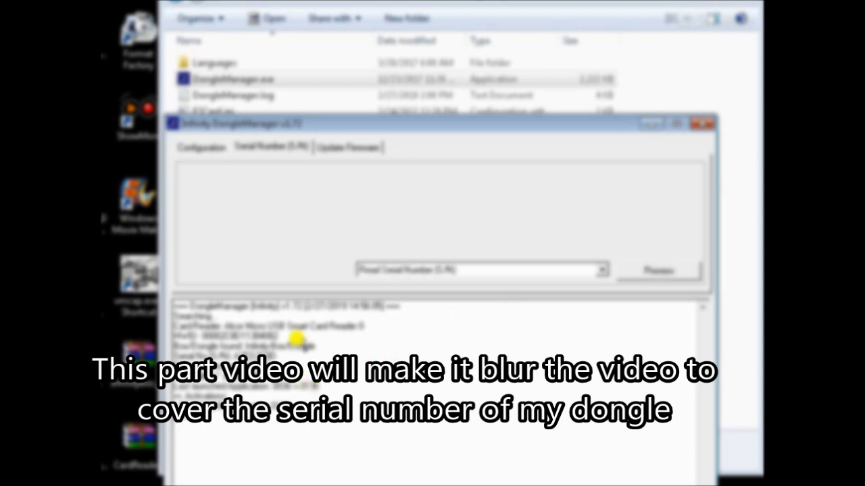
{"action": "left_click_drag", "start_coordinate": [169, 304], "coordinate": [386, 409]}
{"action": "left_click", "coordinate": [388, 402]}
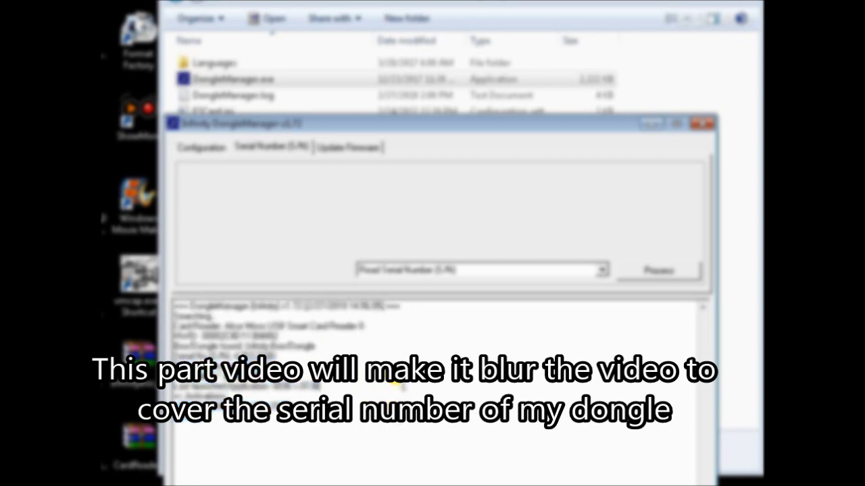
Run the smart-card firmware update for the dongle and dismiss the resulting message.
{"action": "left_click", "coordinate": [348, 147]}
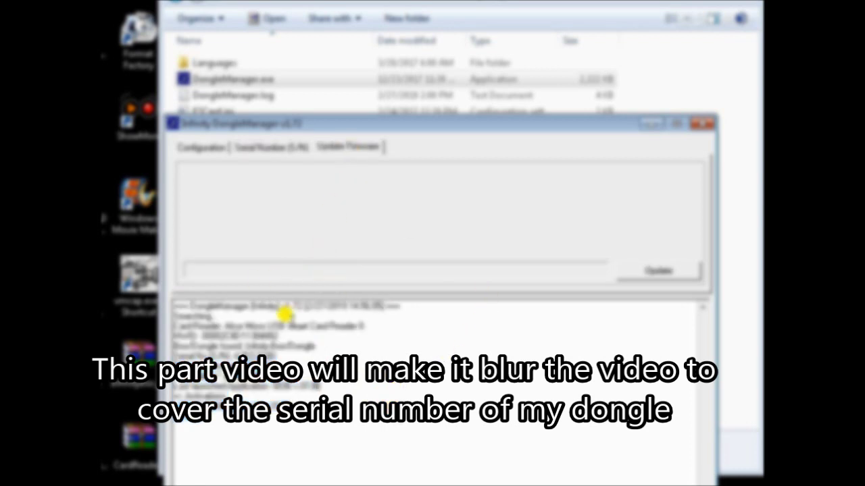
{"action": "left_click", "coordinate": [649, 270]}
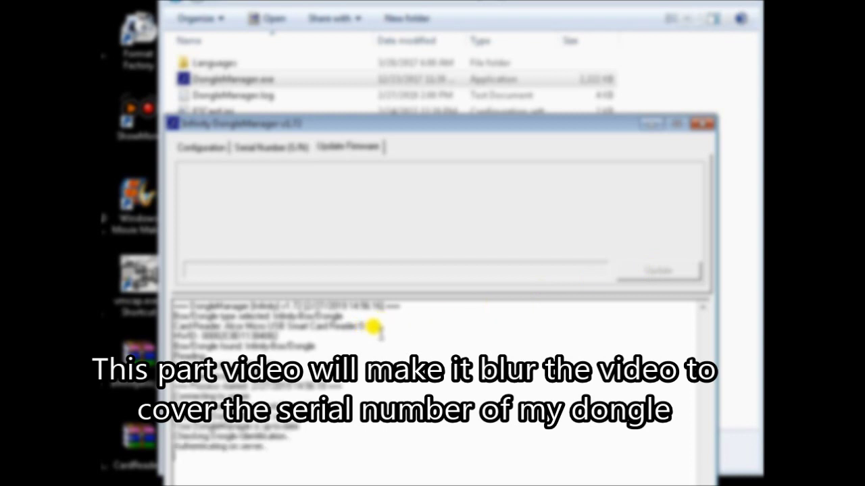
{"action": "left_click_drag", "start_coordinate": [631, 238], "coordinate": [404, 243]}
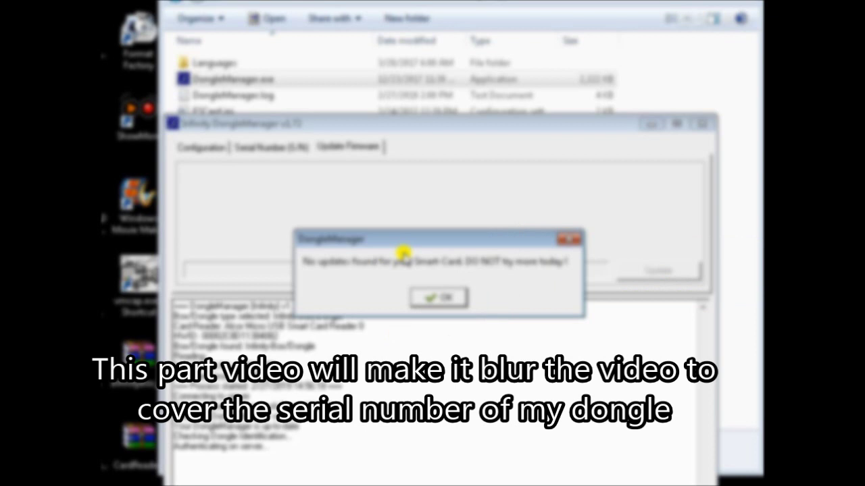
{"action": "left_click", "coordinate": [448, 295]}
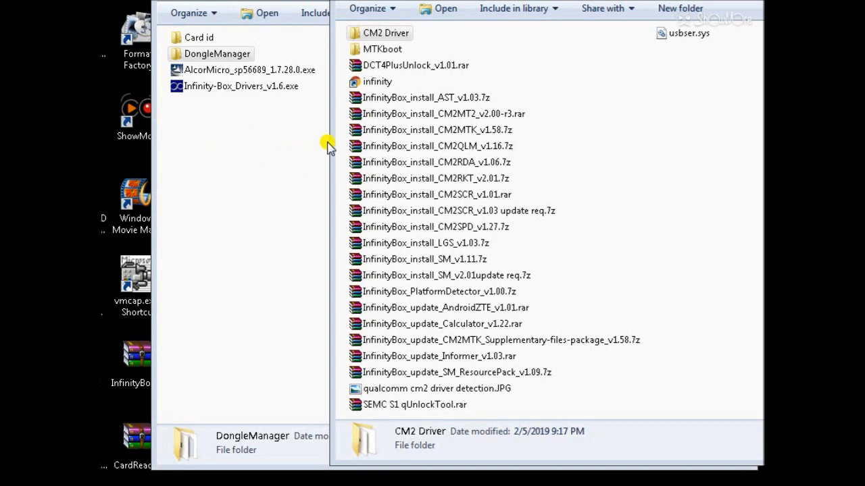
Go through the InfinityBox install archives for CM2MTK, CM2RDA, CM2RKT, CM2SCR, CM2SPD, LGS and SM, selecting each in turn.
{"action": "left_click", "coordinate": [457, 132]}
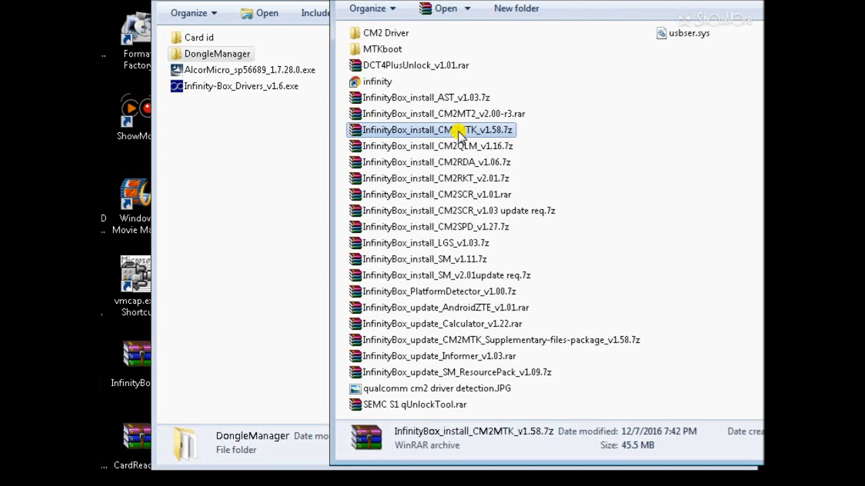
{"action": "left_click", "coordinate": [512, 162]}
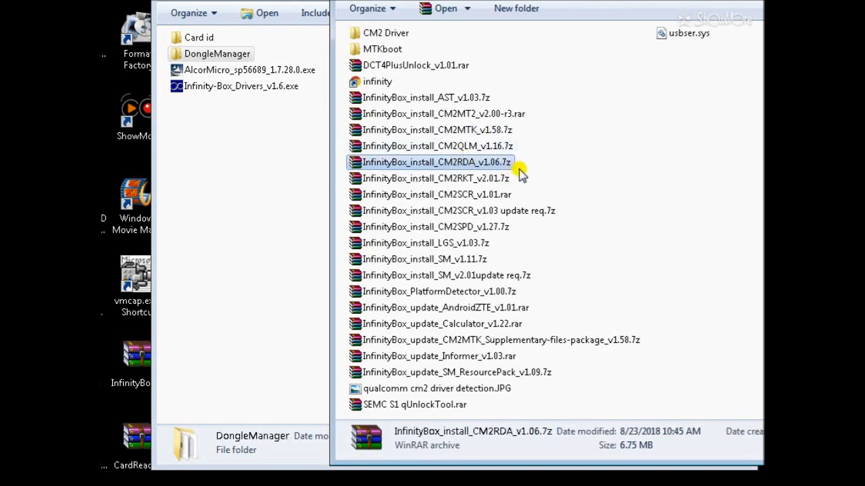
{"action": "left_click", "coordinate": [504, 179]}
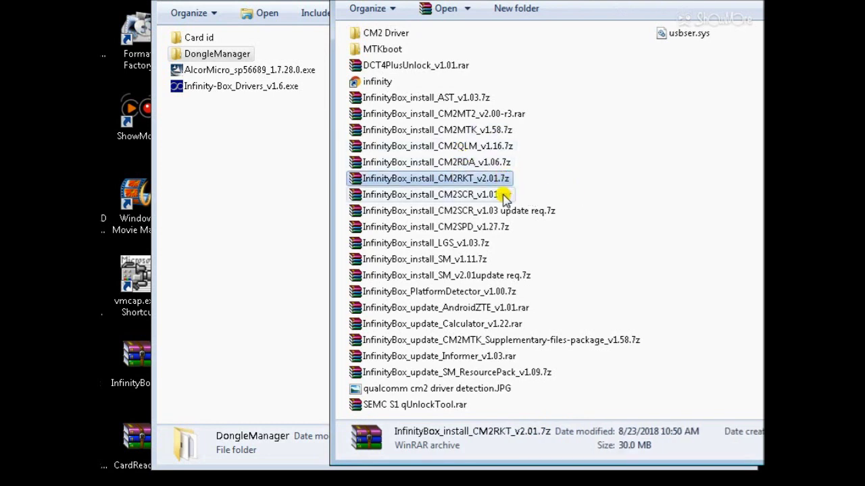
{"action": "left_click", "coordinate": [498, 195]}
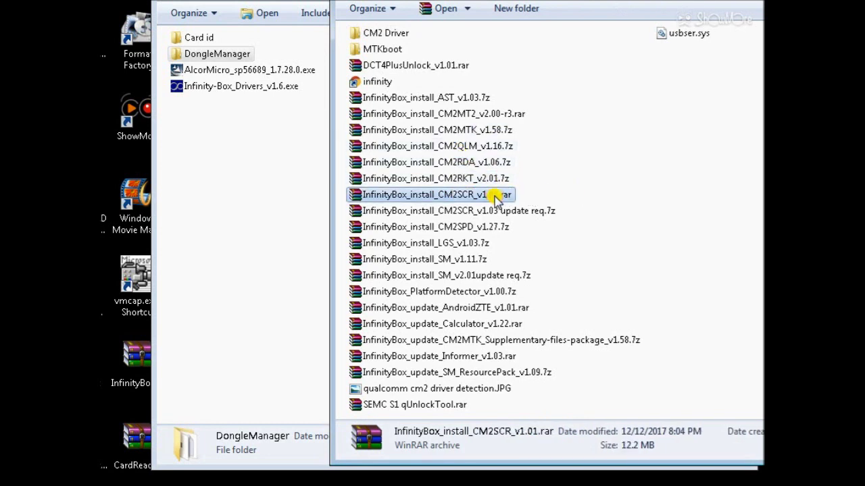
{"action": "left_click", "coordinate": [495, 227]}
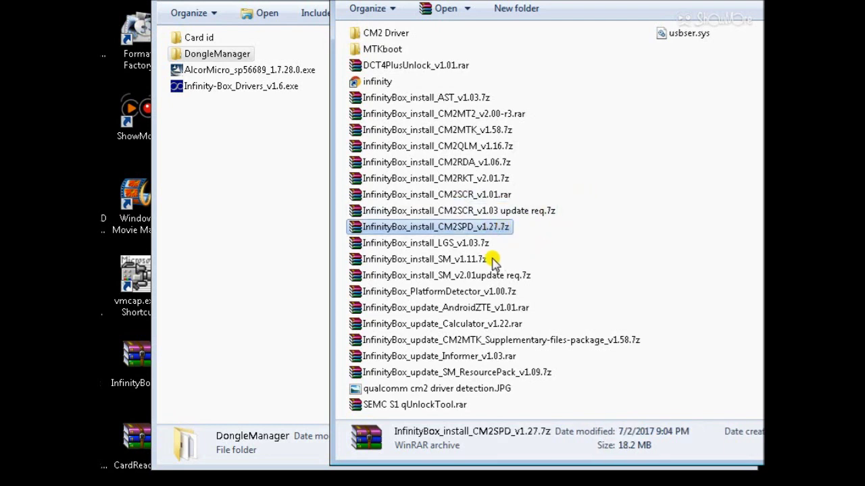
{"action": "left_click", "coordinate": [470, 244]}
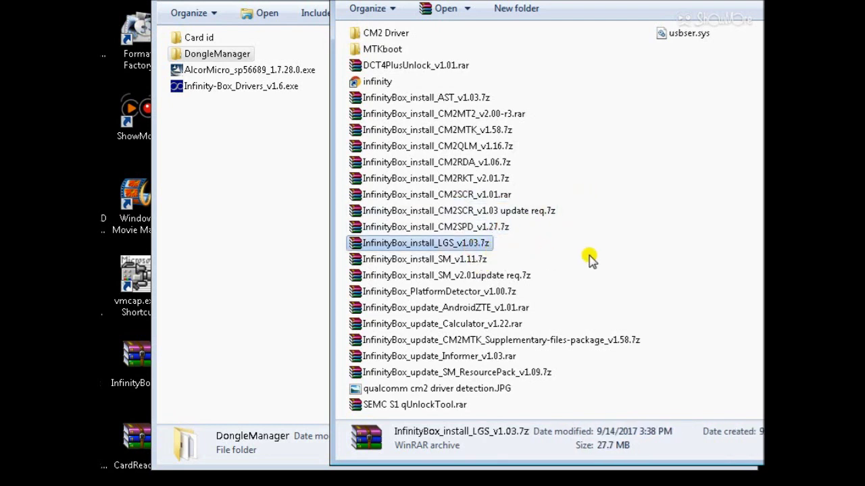
{"action": "left_click", "coordinate": [481, 259]}
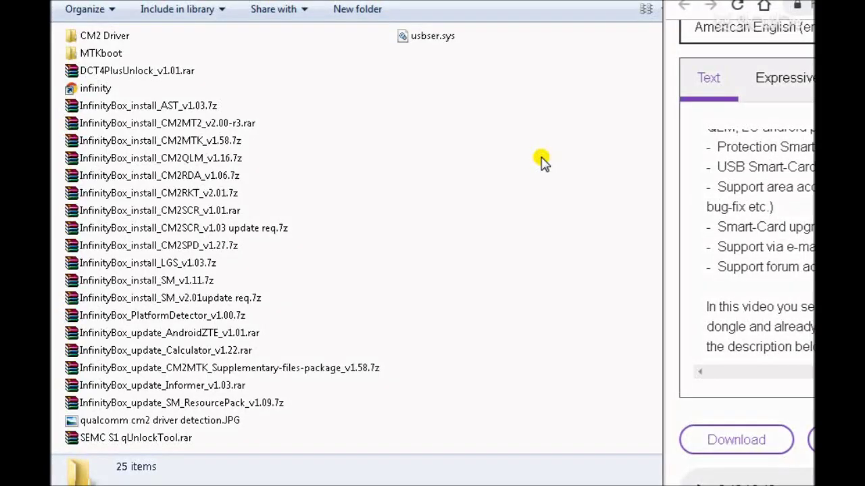
Go through the InfinityBox install archives for AST, CM2MT2, CM2MTK, CM2QLM and CM2RDA, selecting each in turn.
{"action": "left_click", "coordinate": [168, 108]}
{"action": "left_click", "coordinate": [173, 122]}
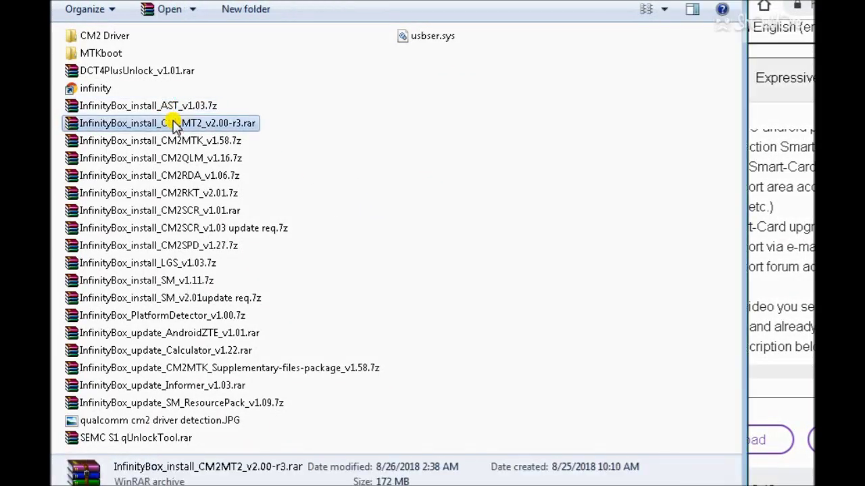
{"action": "left_click", "coordinate": [218, 141]}
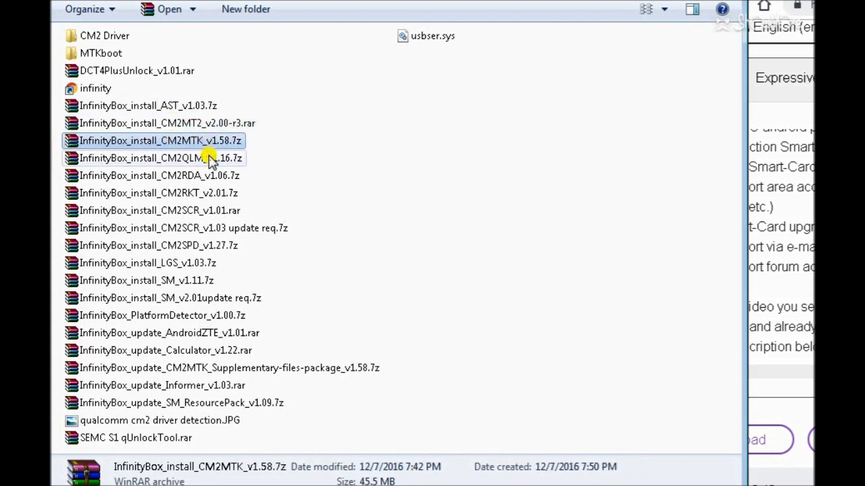
{"action": "left_click", "coordinate": [209, 159]}
{"action": "left_click", "coordinate": [233, 176]}
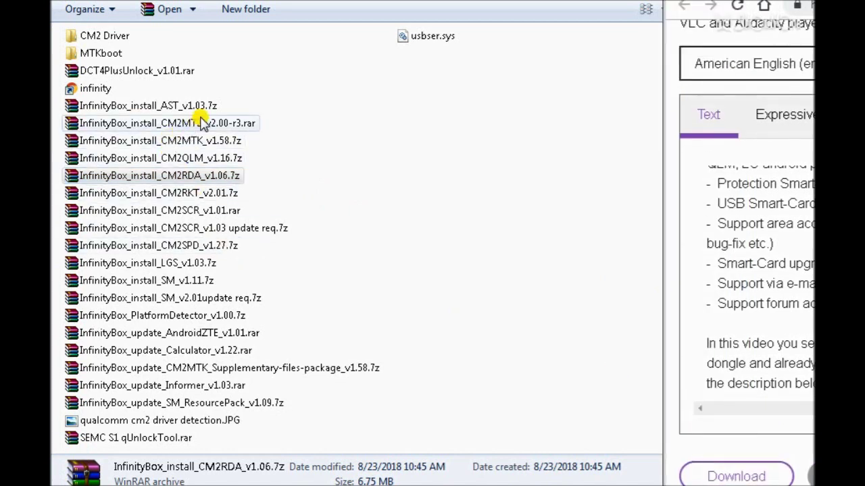
Point out the CM2SCR v1.03, LGS v1.03 and SM v2.01 install archives and the CM2 Driver folder, and clear the selection.
{"action": "scroll", "coordinate": [270, 257], "scroll_direction": "down", "scroll_amount": 1}
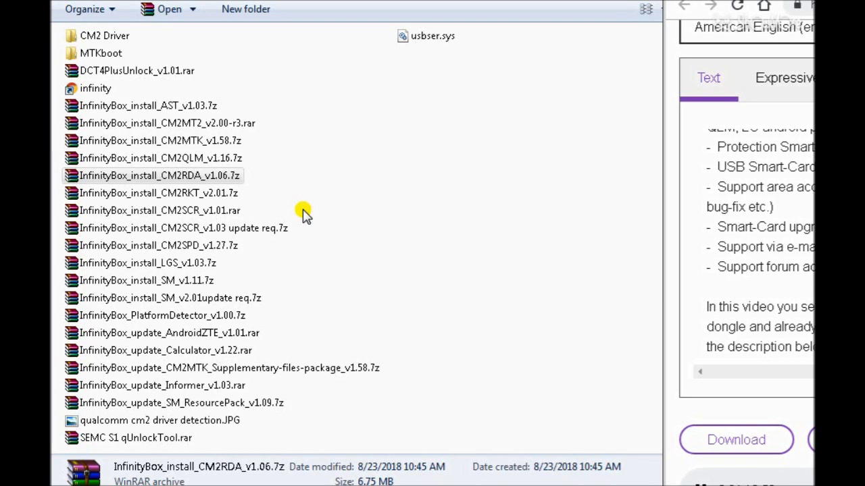
{"action": "left_click", "coordinate": [241, 228]}
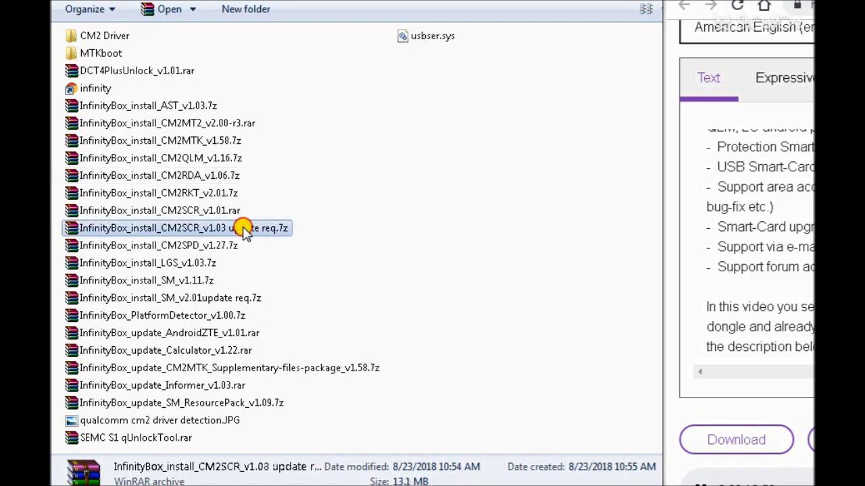
{"action": "left_click", "coordinate": [192, 266]}
{"action": "left_click", "coordinate": [196, 298]}
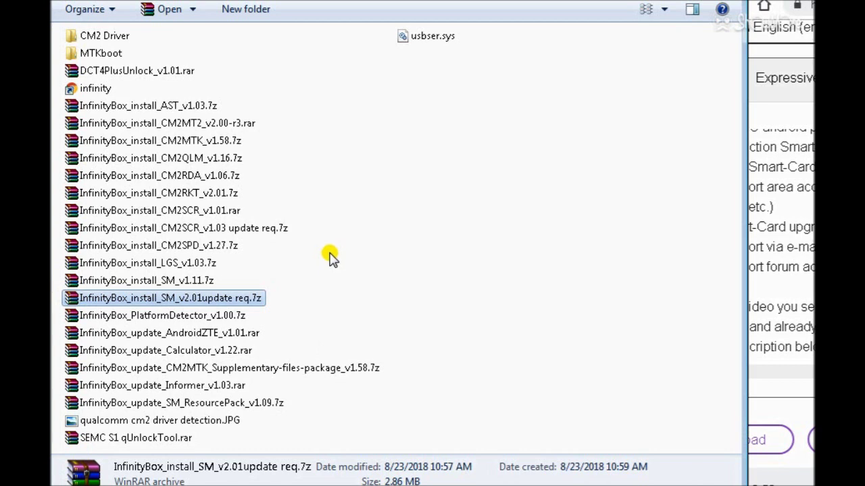
{"action": "left_click", "coordinate": [114, 34]}
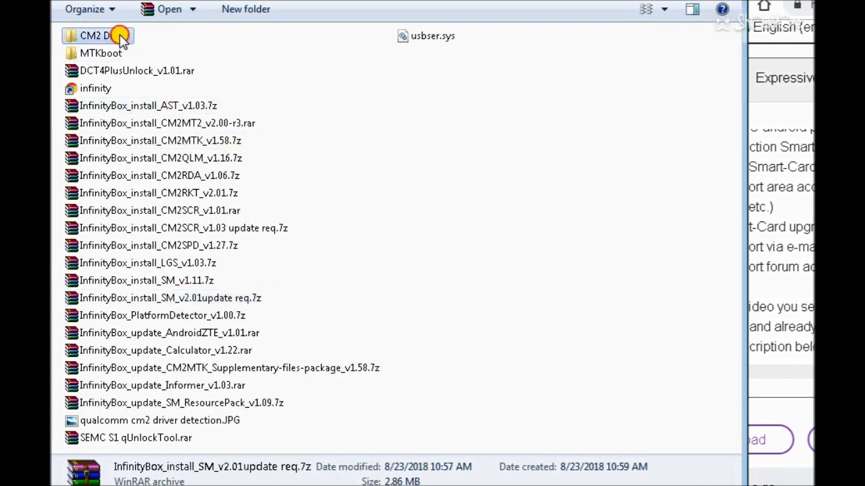
{"action": "left_click", "coordinate": [259, 70]}
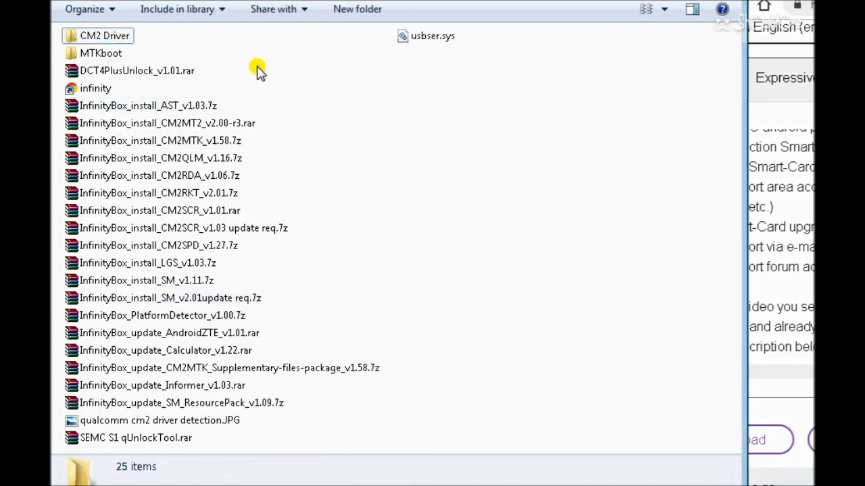